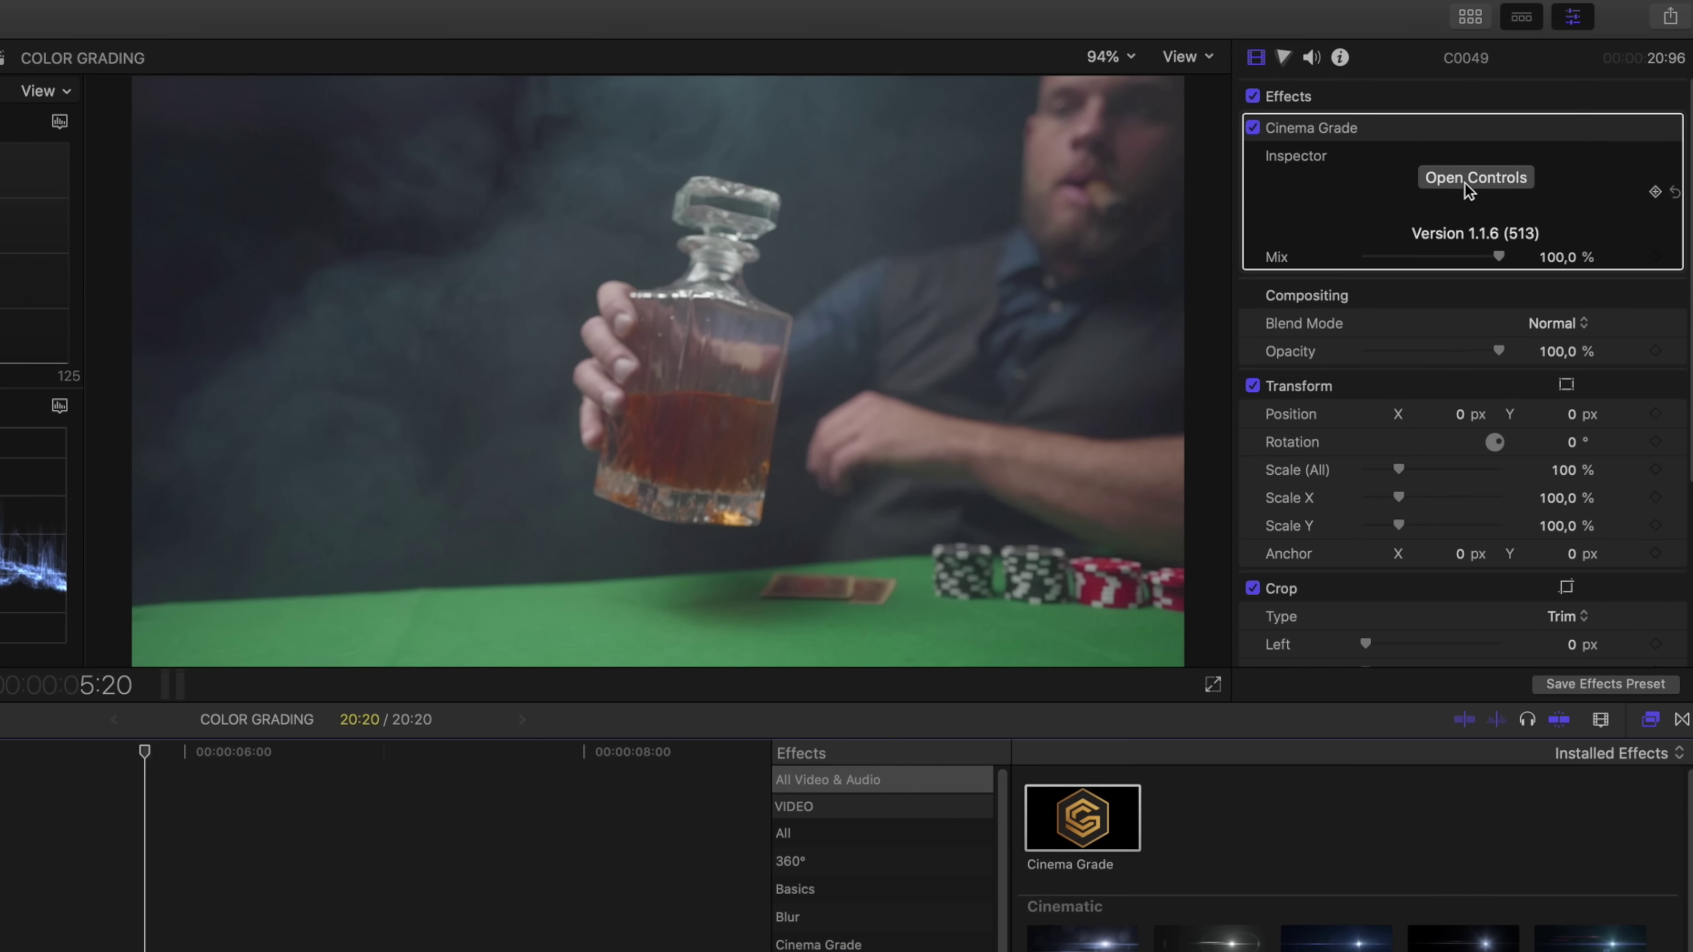
Step: Open Cinema Grade for the decanter clip, enlarge the grading view and show the Correct panel
{"action": "left_click", "coordinate": [1446, 189]}
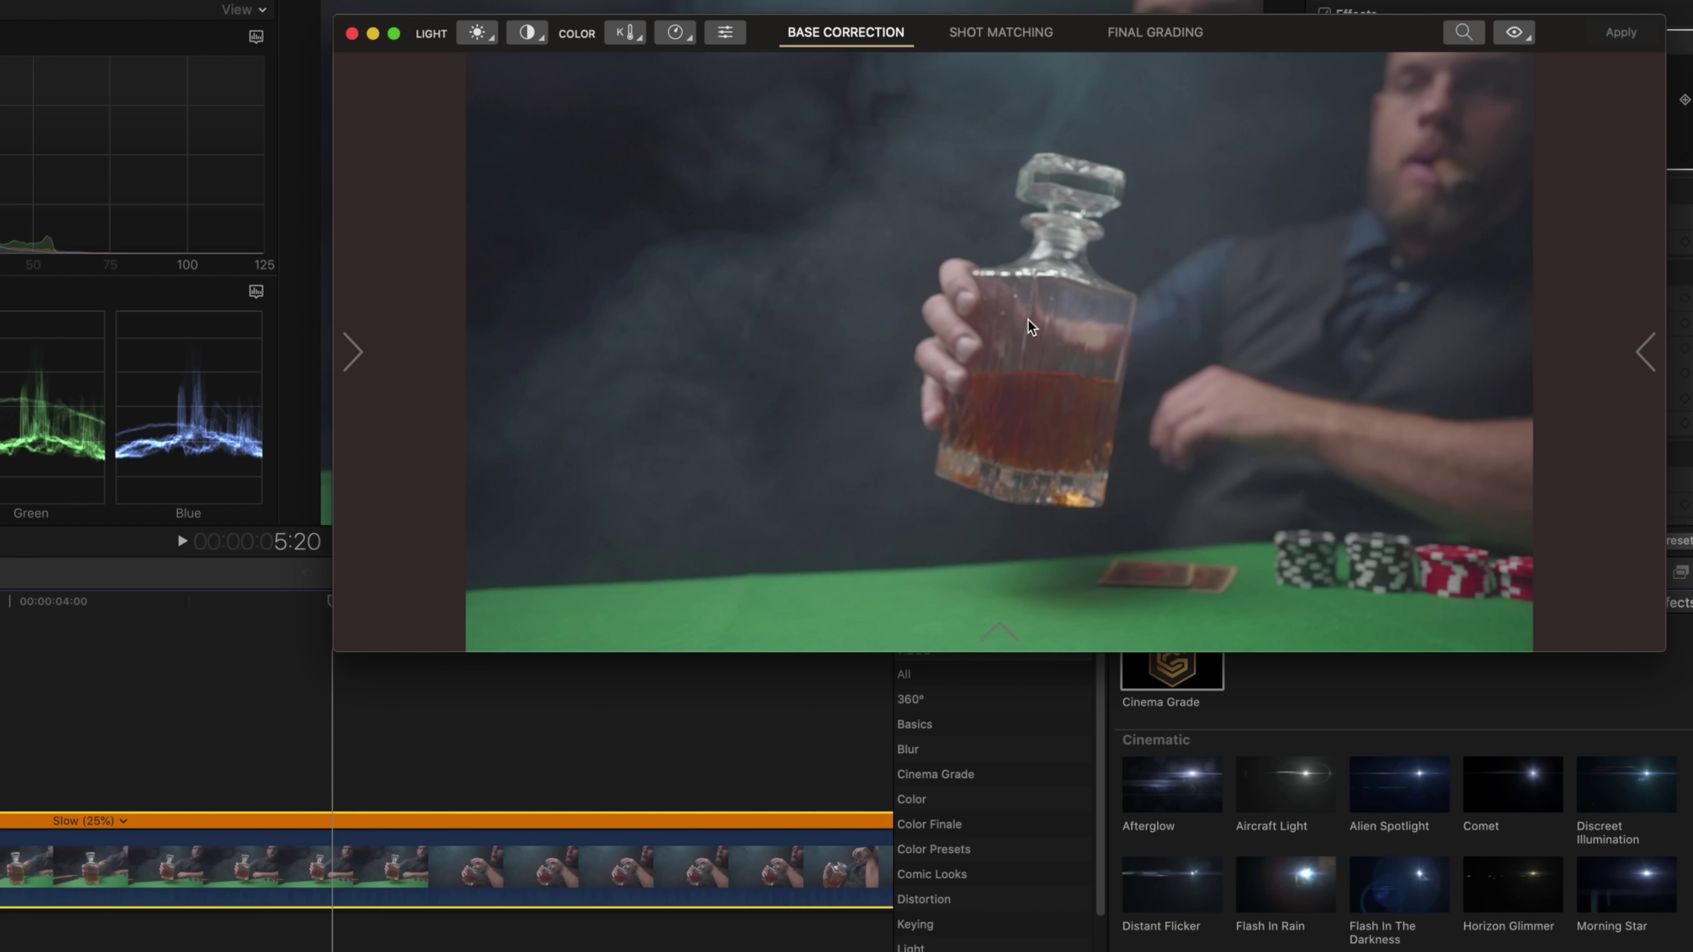
{"action": "left_click", "coordinate": [1009, 632]}
{"action": "left_click_drag", "start_coordinate": [1040, 660], "coordinate": [1053, 750]}
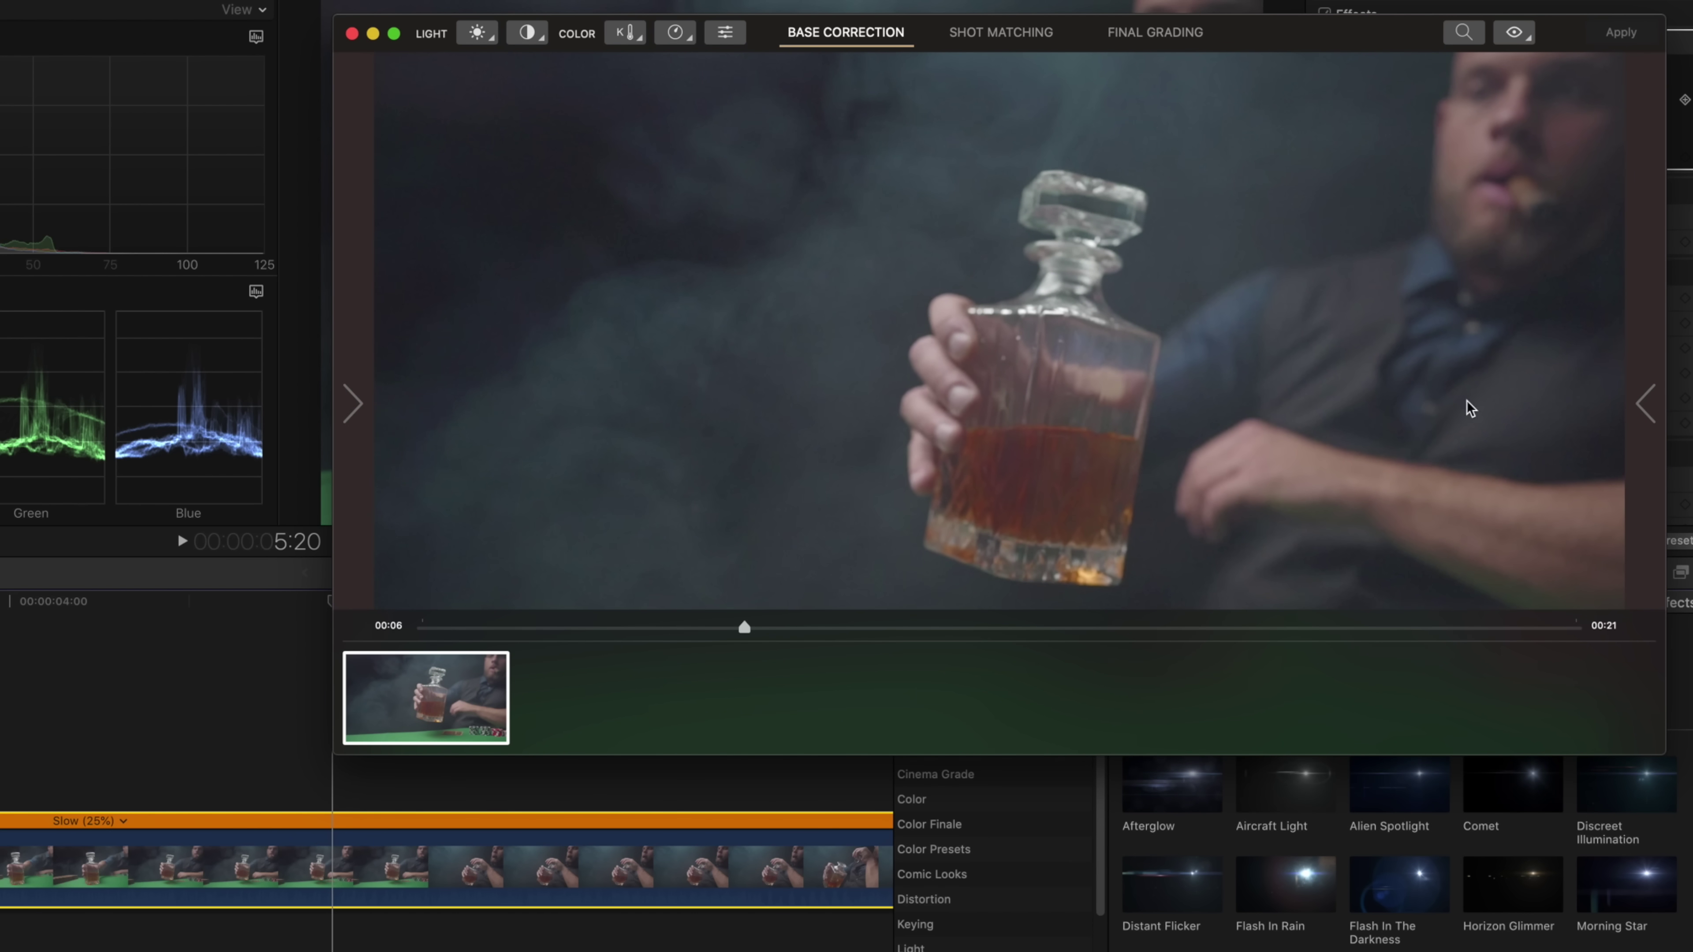
{"action": "left_click", "coordinate": [1642, 412]}
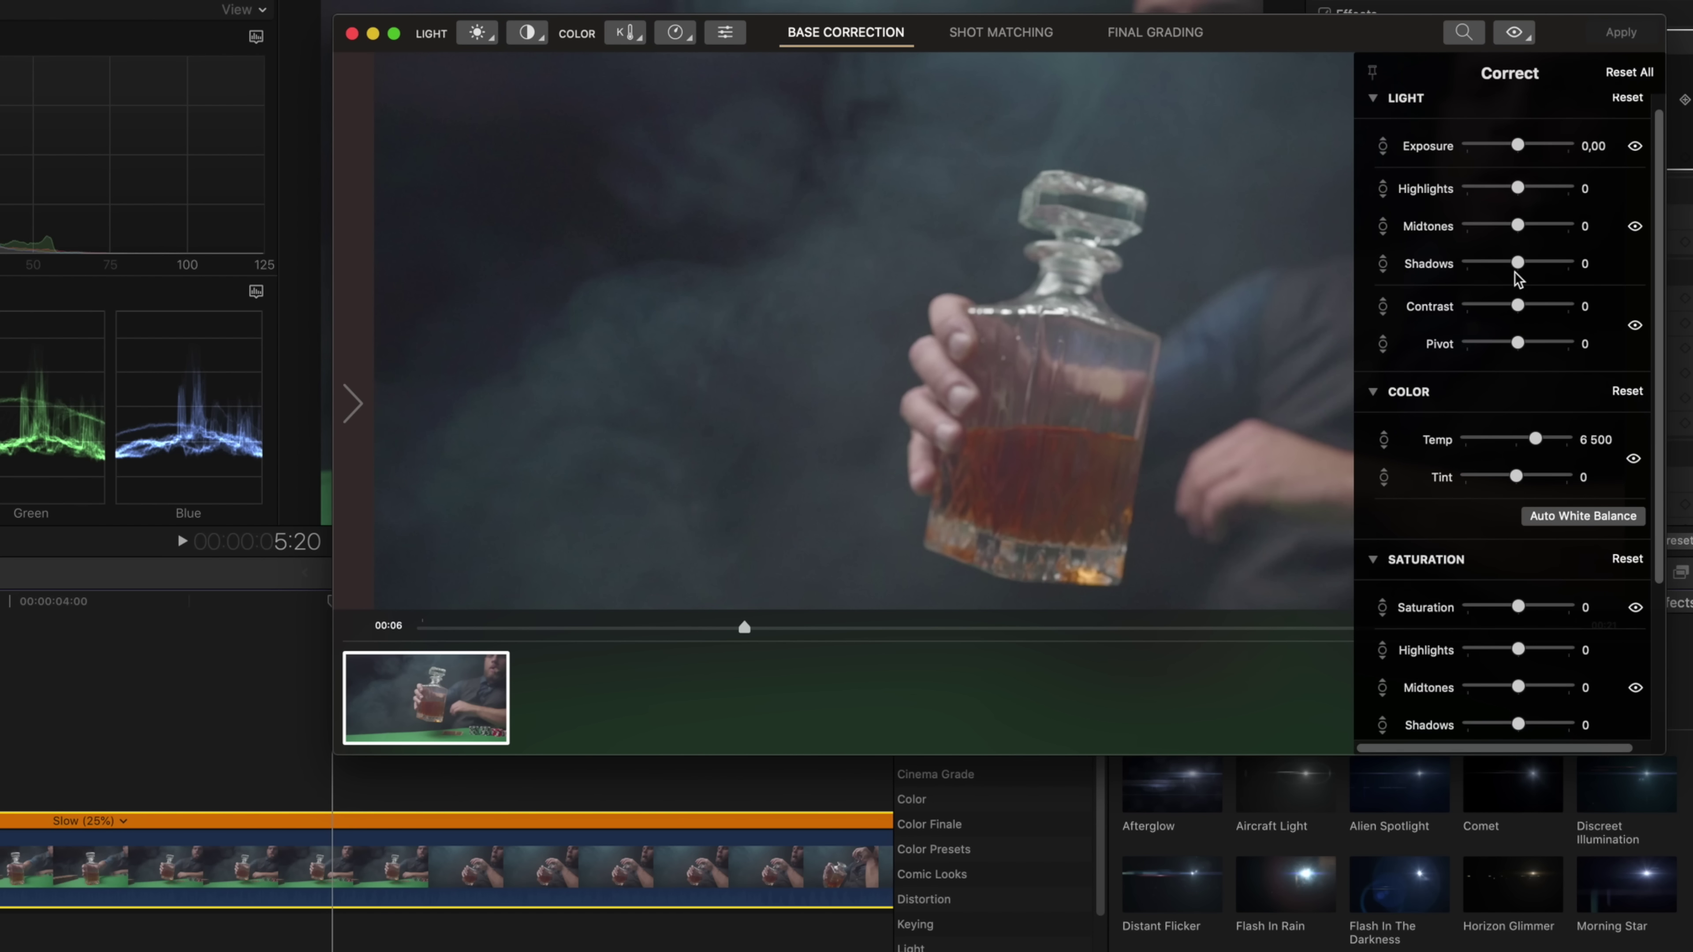
Step: Set the base correction's Midtones to -100 and Shadows to 43, then apply it
{"action": "left_click_drag", "start_coordinate": [1523, 232], "coordinate": [1471, 239]}
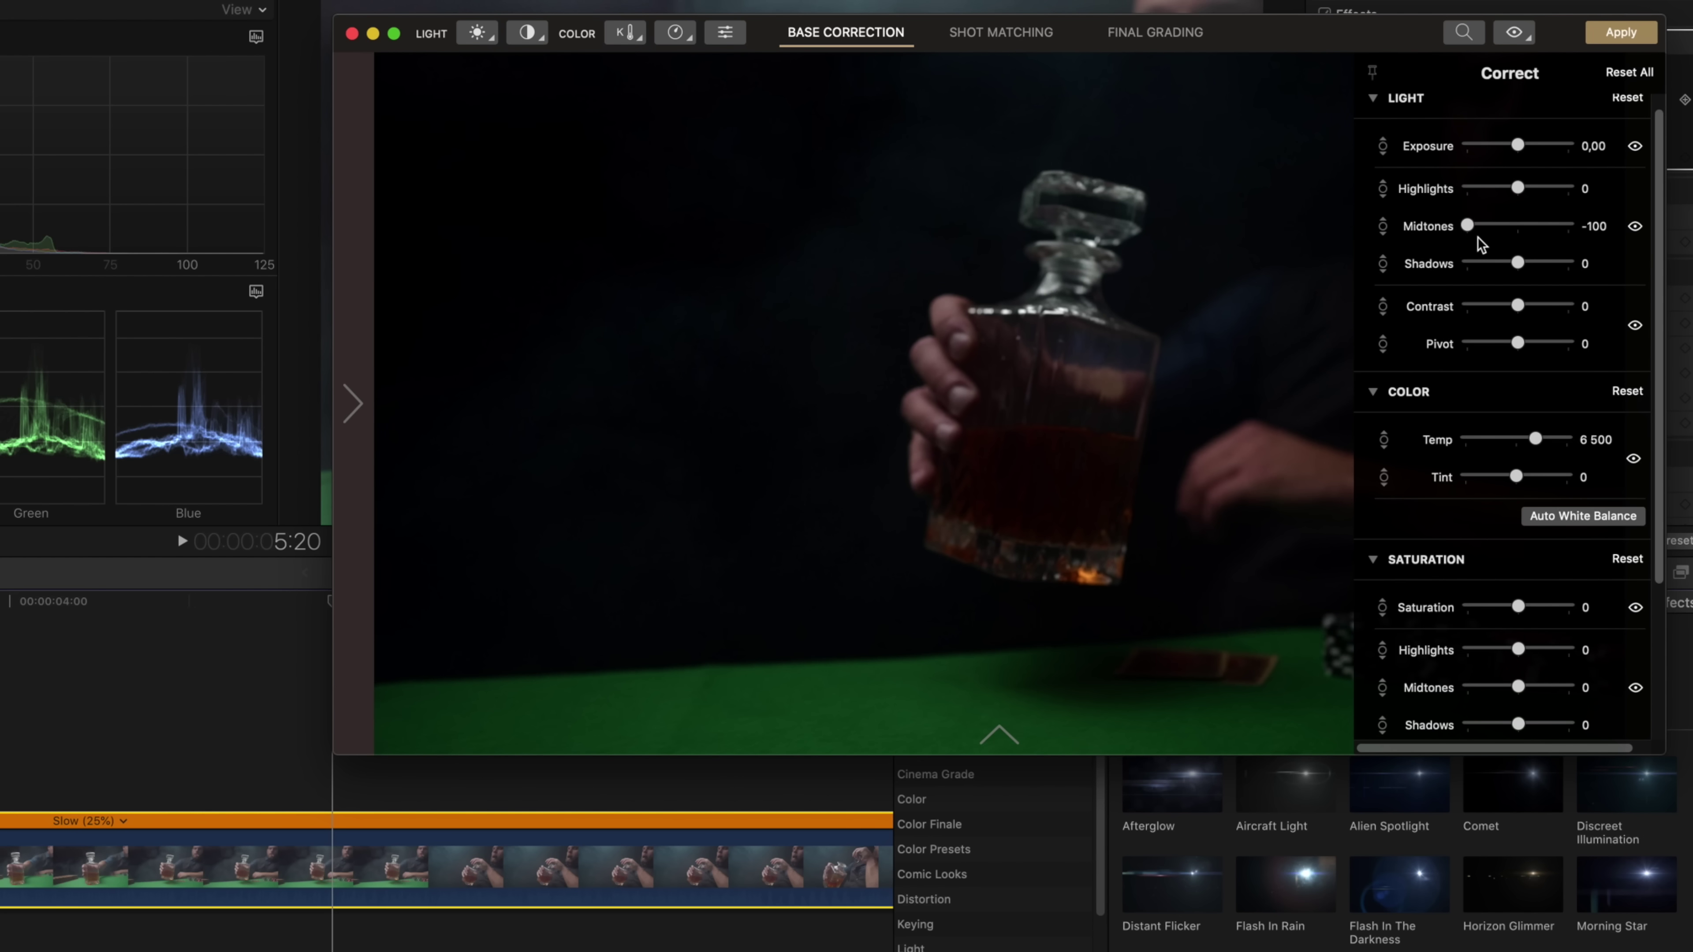
{"action": "left_click_drag", "start_coordinate": [1520, 264], "coordinate": [1543, 264]}
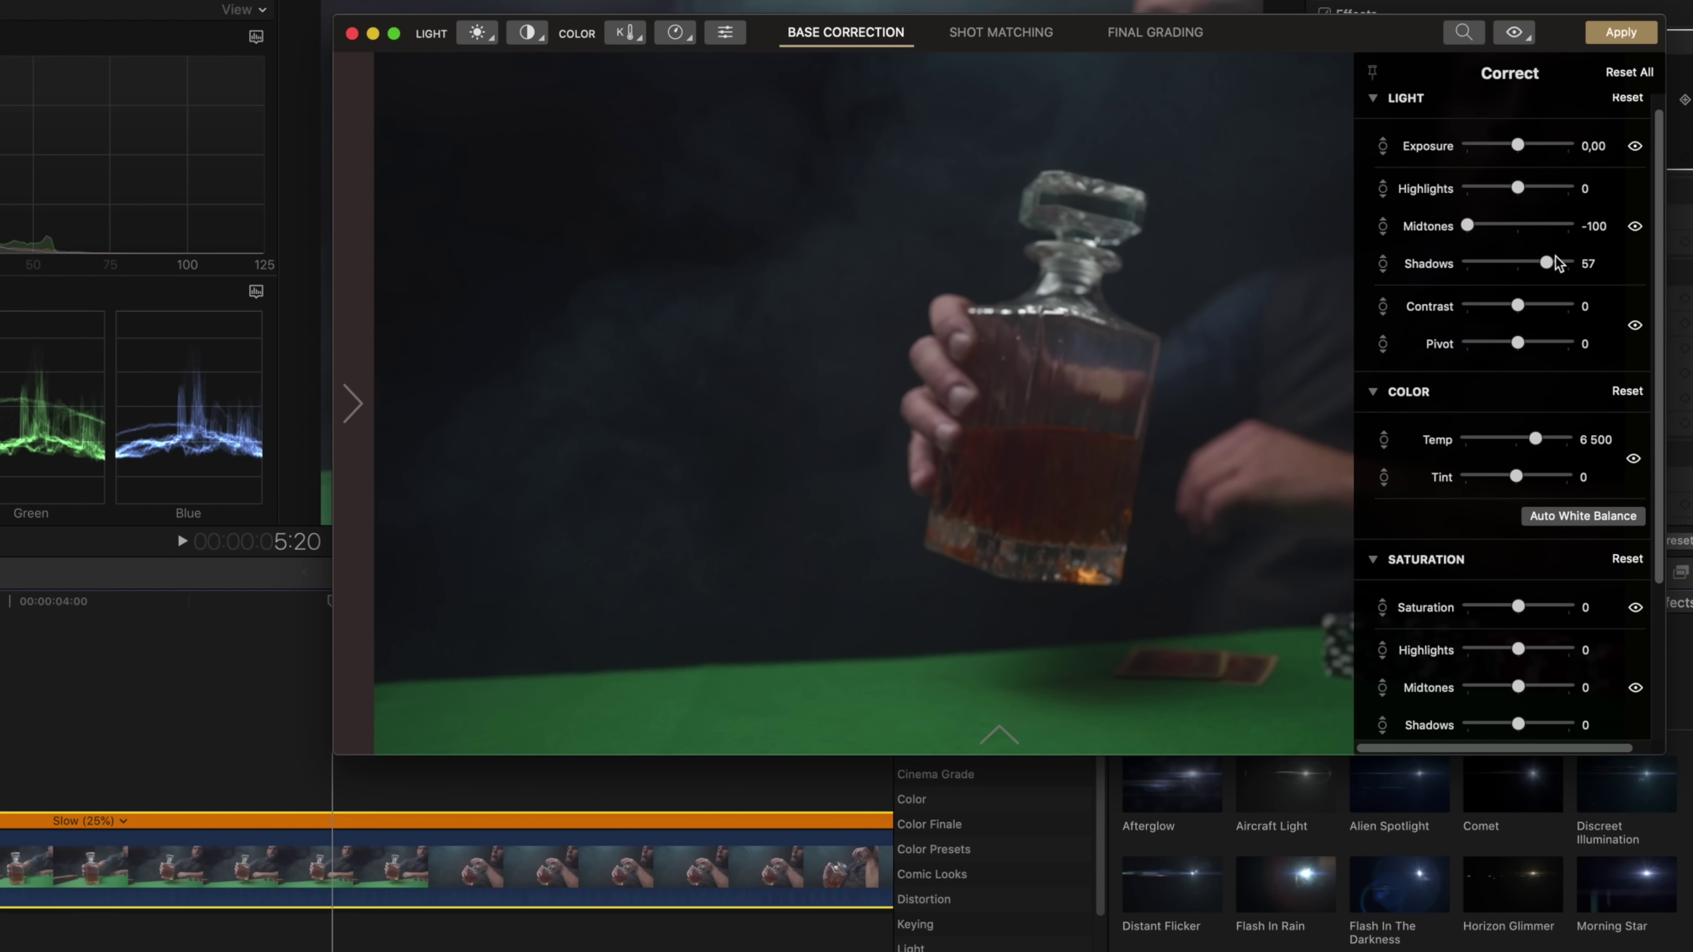
{"action": "left_click_drag", "start_coordinate": [1547, 267], "coordinate": [1544, 266]}
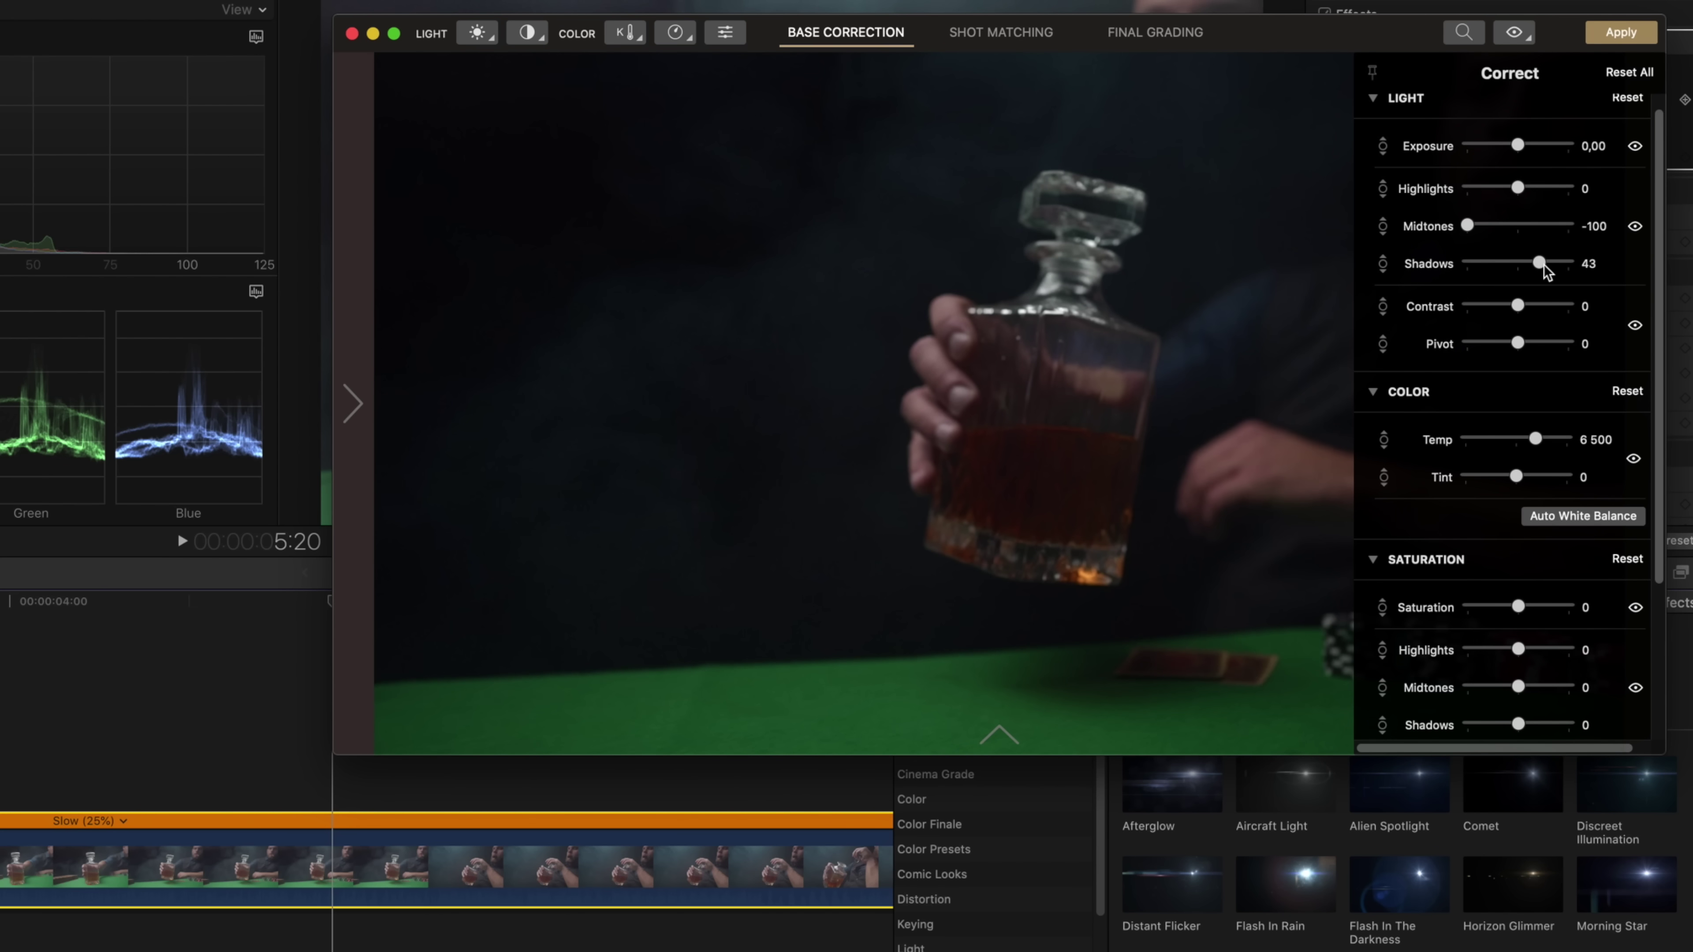
{"action": "left_click", "coordinate": [1618, 35]}
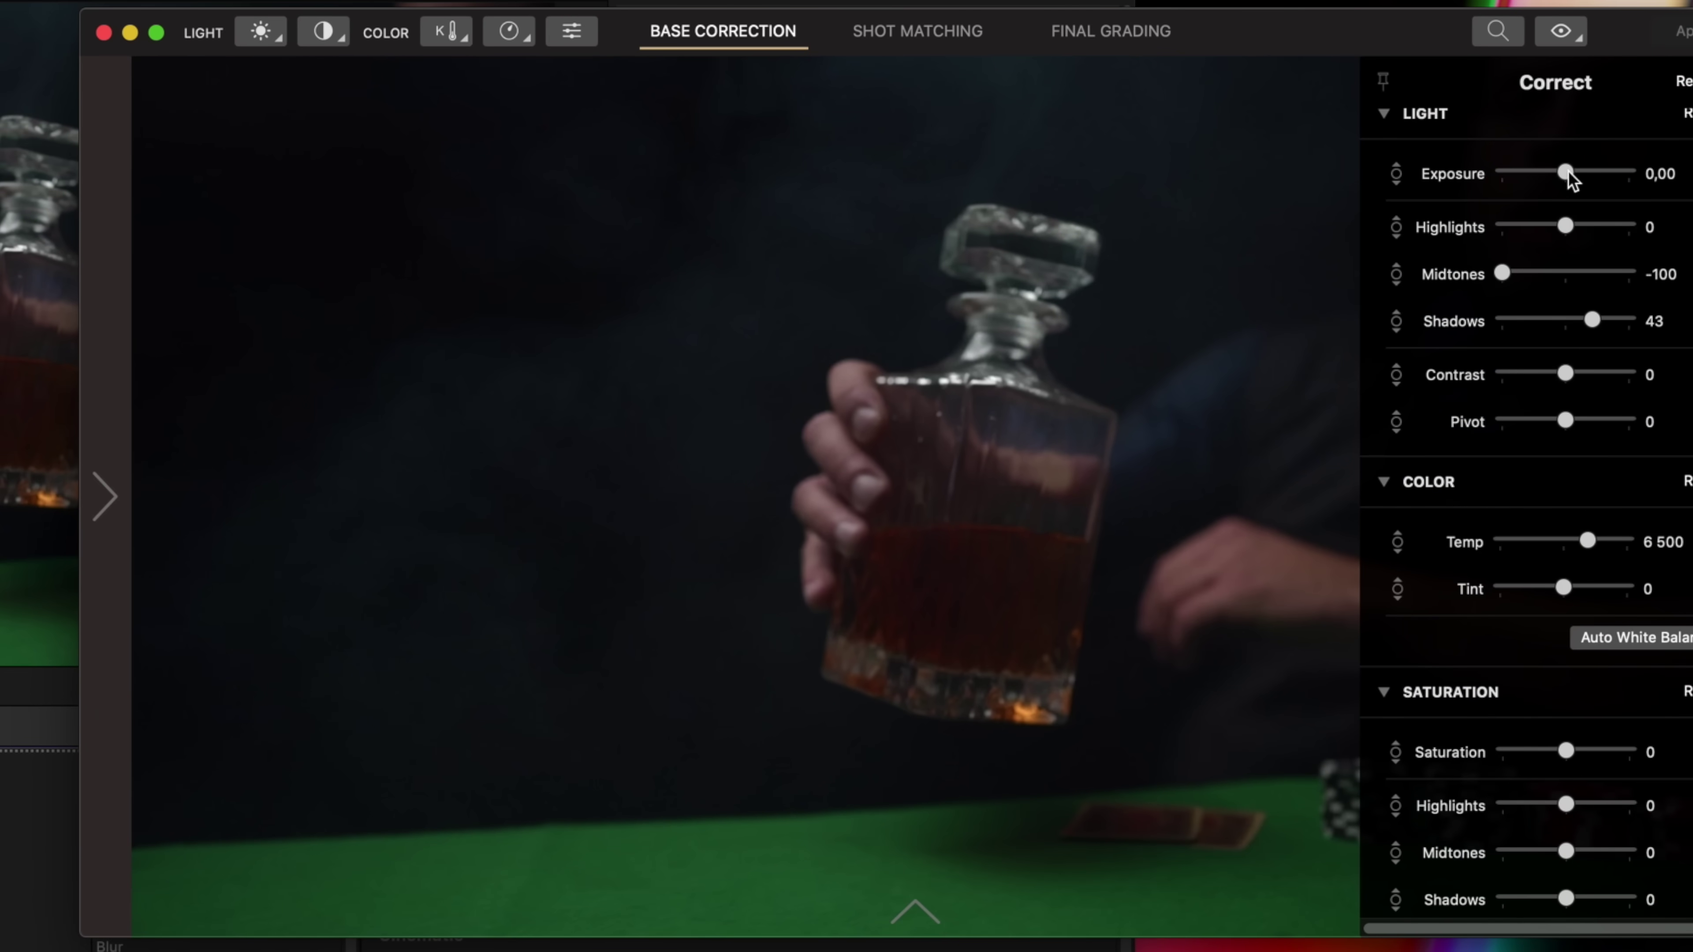
{"action": "left_click_drag", "start_coordinate": [1568, 171], "coordinate": [1592, 174]}
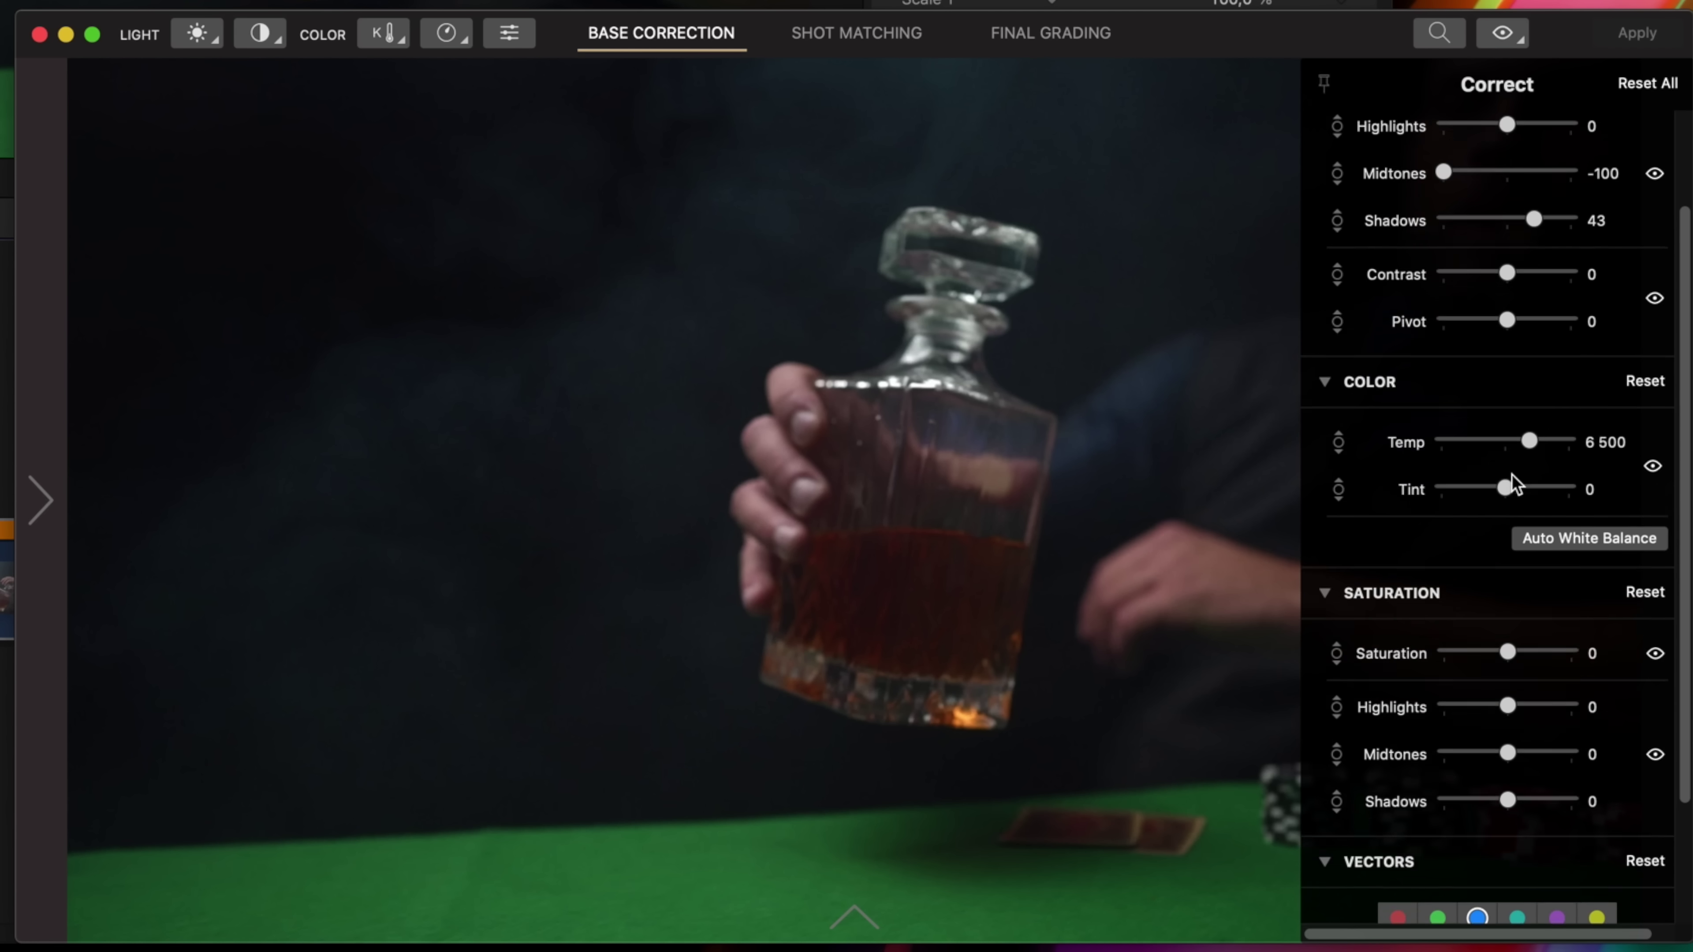
Step: Lower overall Saturation to -13 and desaturate the green vector for the felt
{"action": "scroll", "coordinate": [1509, 483], "scroll_direction": "down", "scroll_amount": 5}
{"action": "left_click_drag", "start_coordinate": [1511, 501], "coordinate": [1496, 501]}
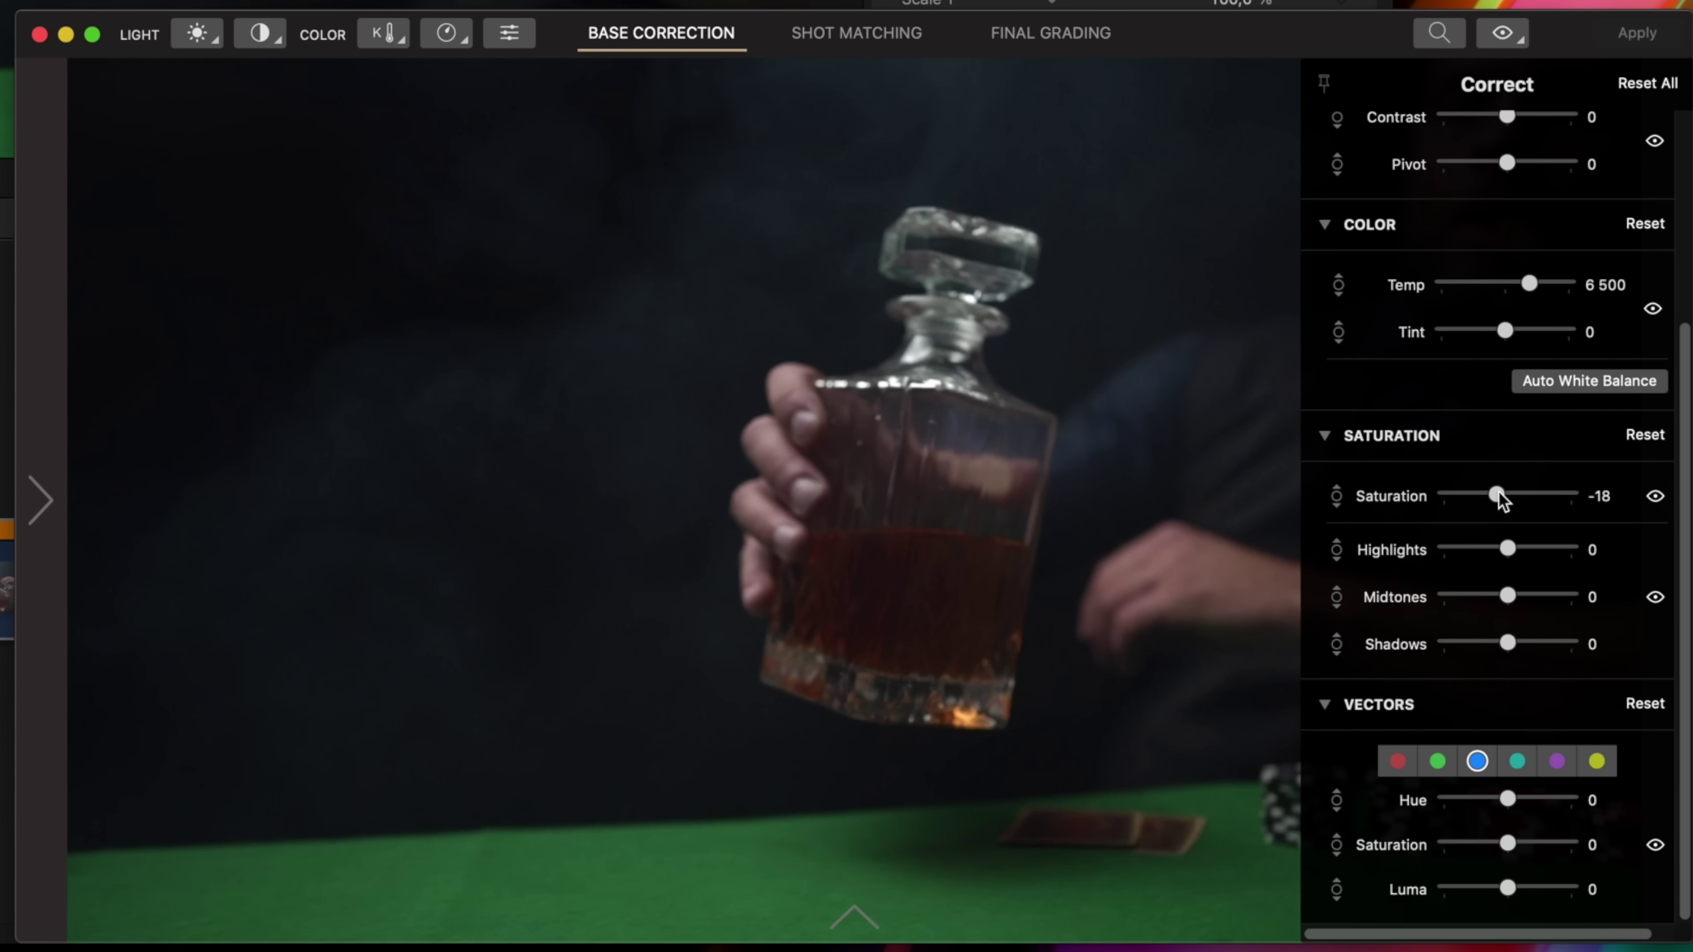
{"action": "left_click_drag", "start_coordinate": [1499, 500], "coordinate": [1504, 501]}
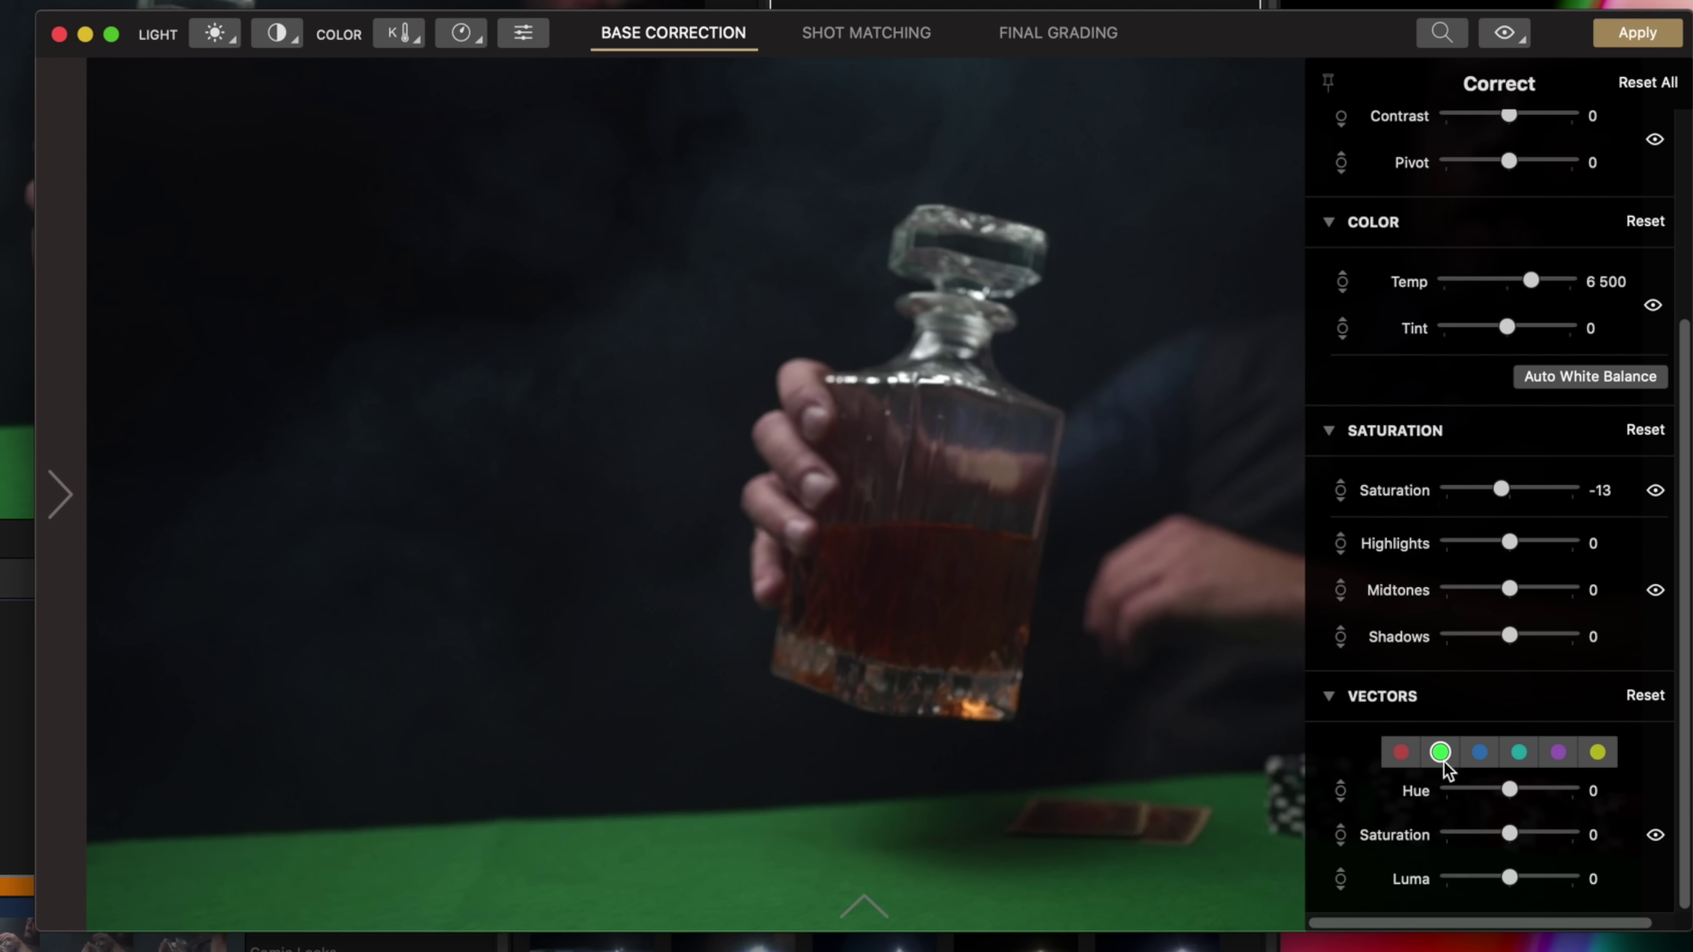
{"action": "left_click_drag", "start_coordinate": [1509, 834], "coordinate": [1525, 802]}
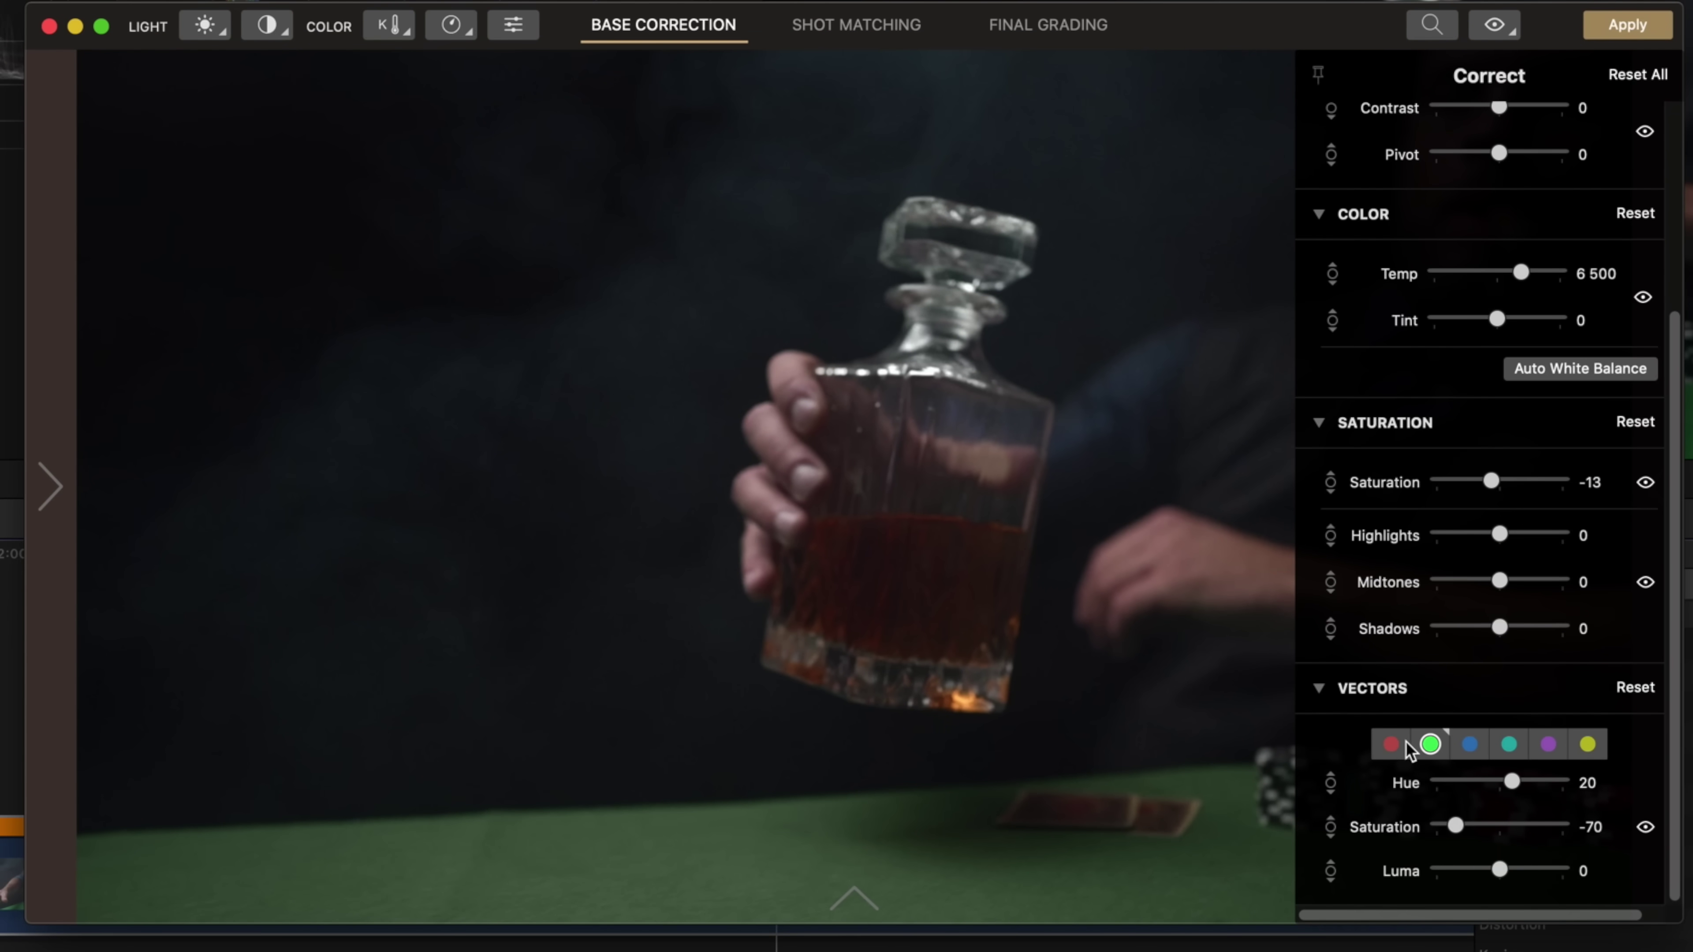
Step: Raise the red vector's Luma to 20 and play the clip to review
{"action": "left_click", "coordinate": [1392, 747]}
{"action": "left_click_drag", "start_coordinate": [1505, 867], "coordinate": [1516, 868]}
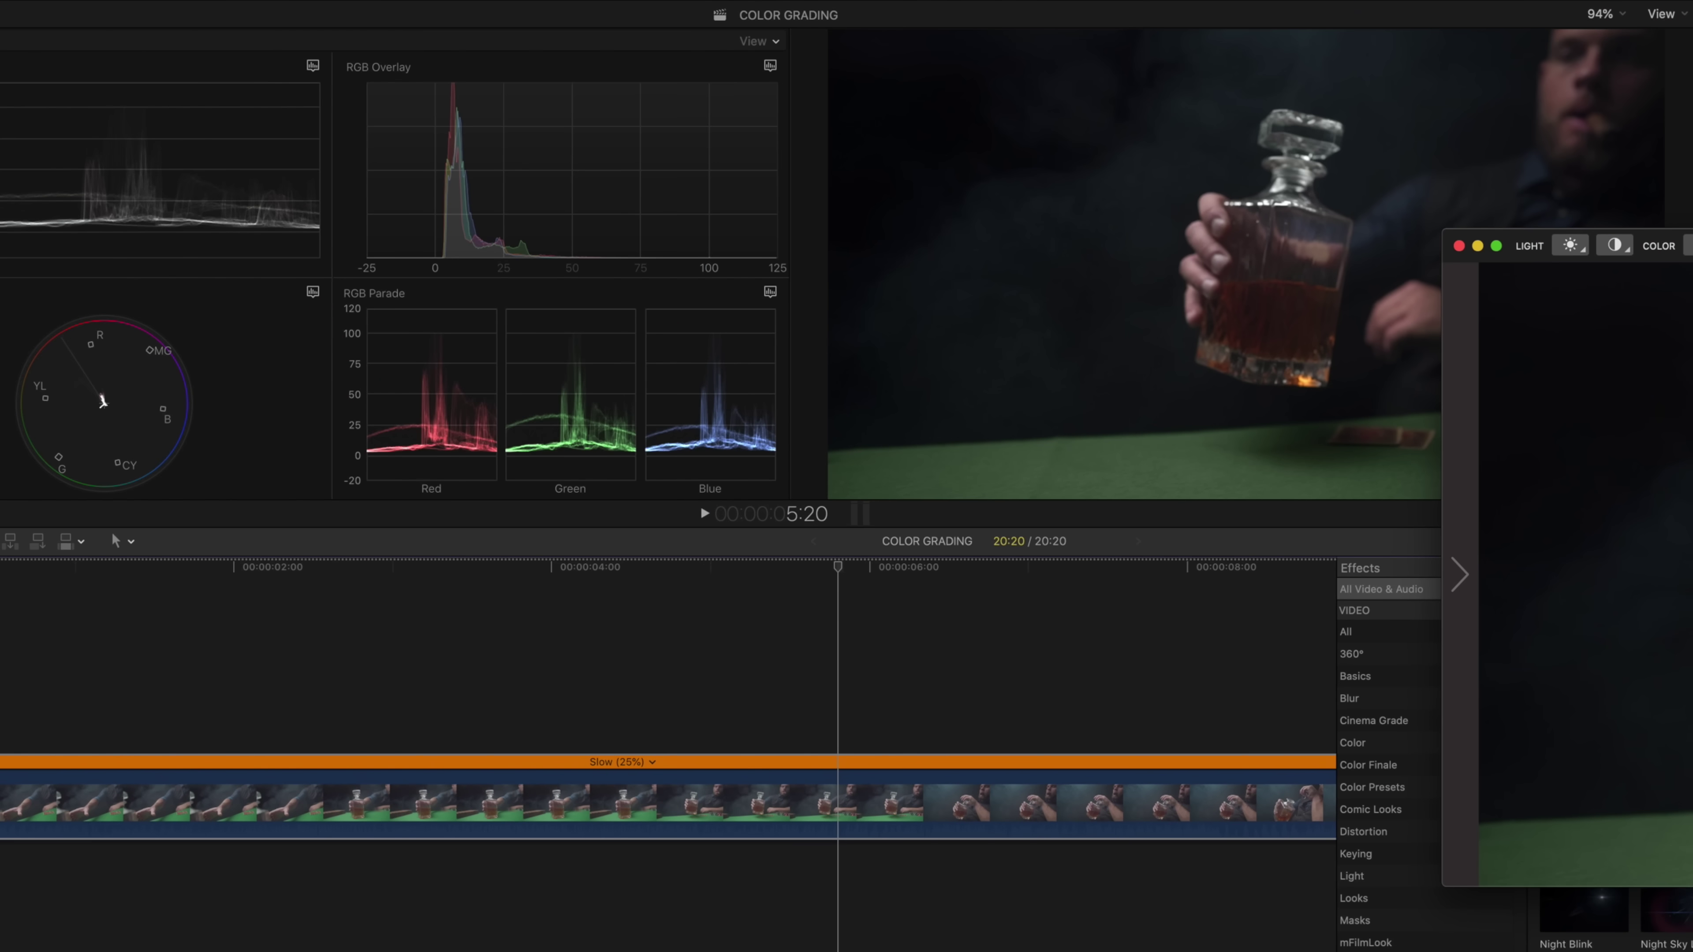
{"action": "key", "text": "space"}
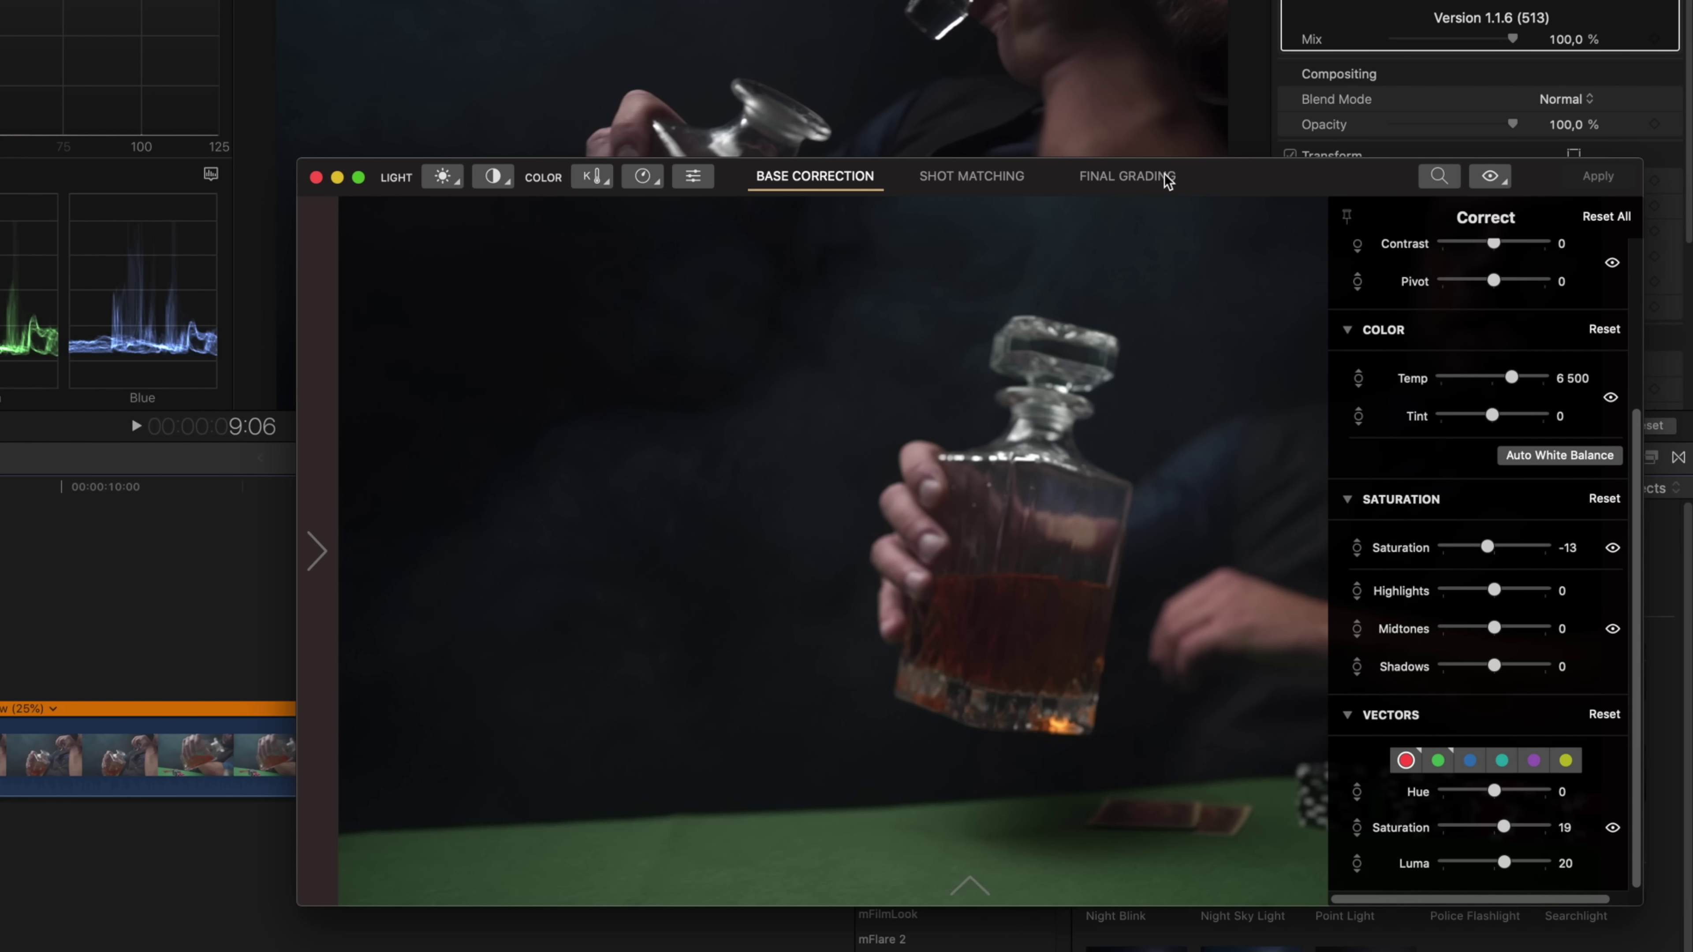
Step: In Final Grading, set Midtones to -44 and Shadows to 34
{"action": "left_click", "coordinate": [1165, 182]}
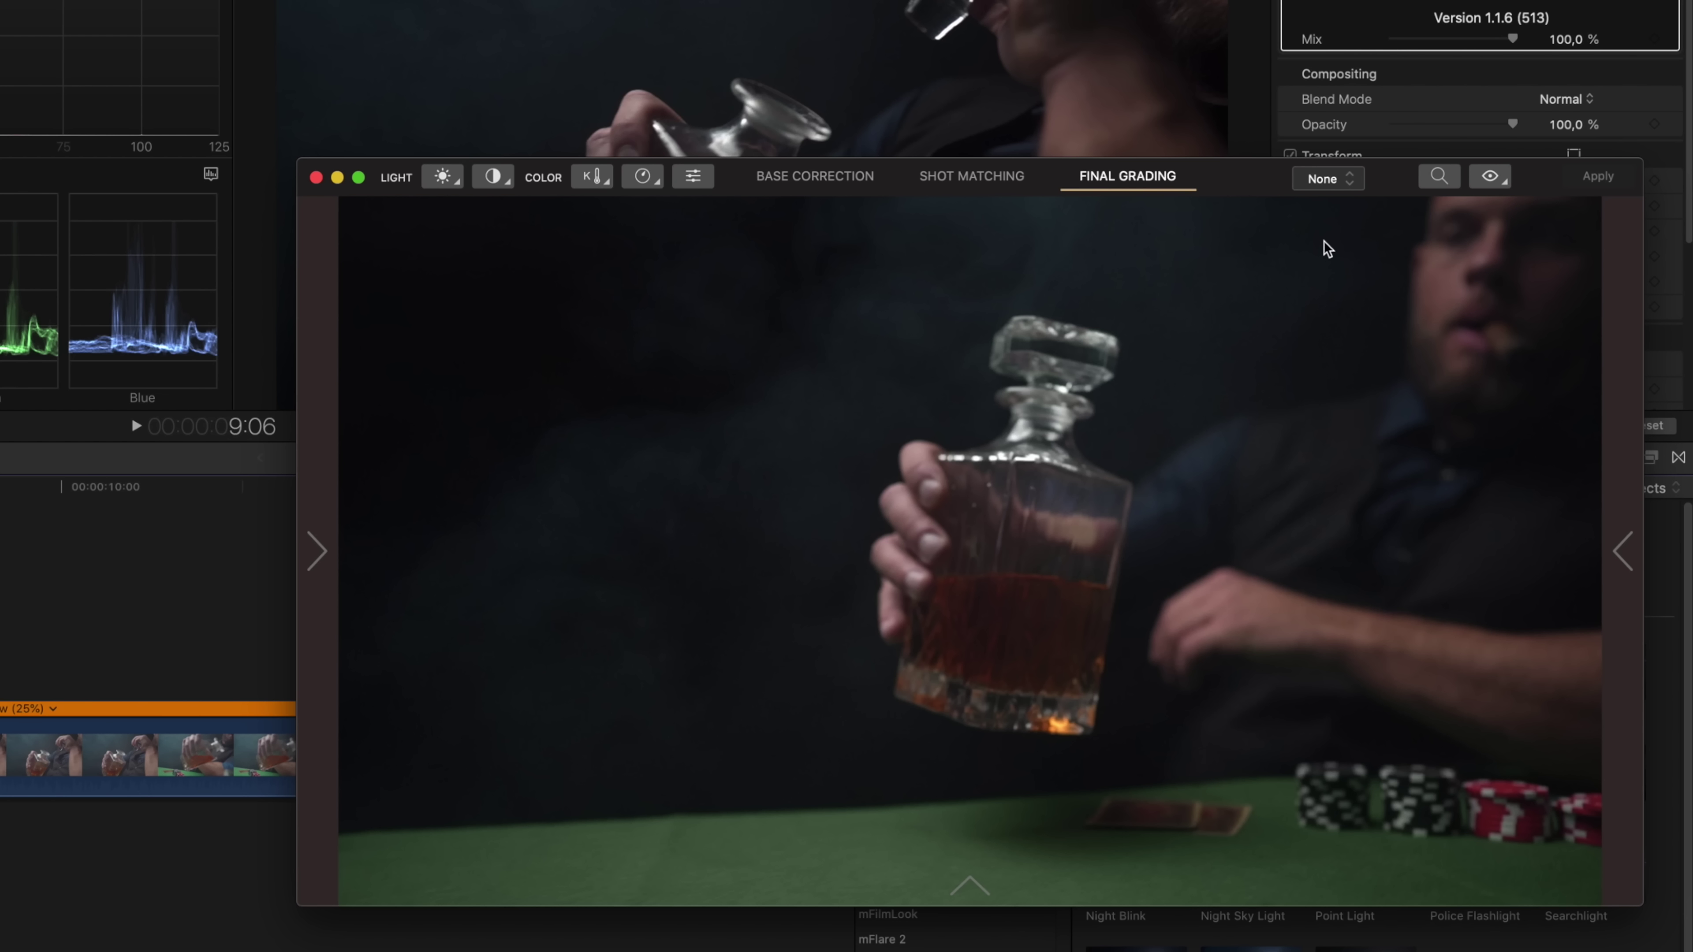
{"action": "mouse_move", "coordinate": [1625, 537]}
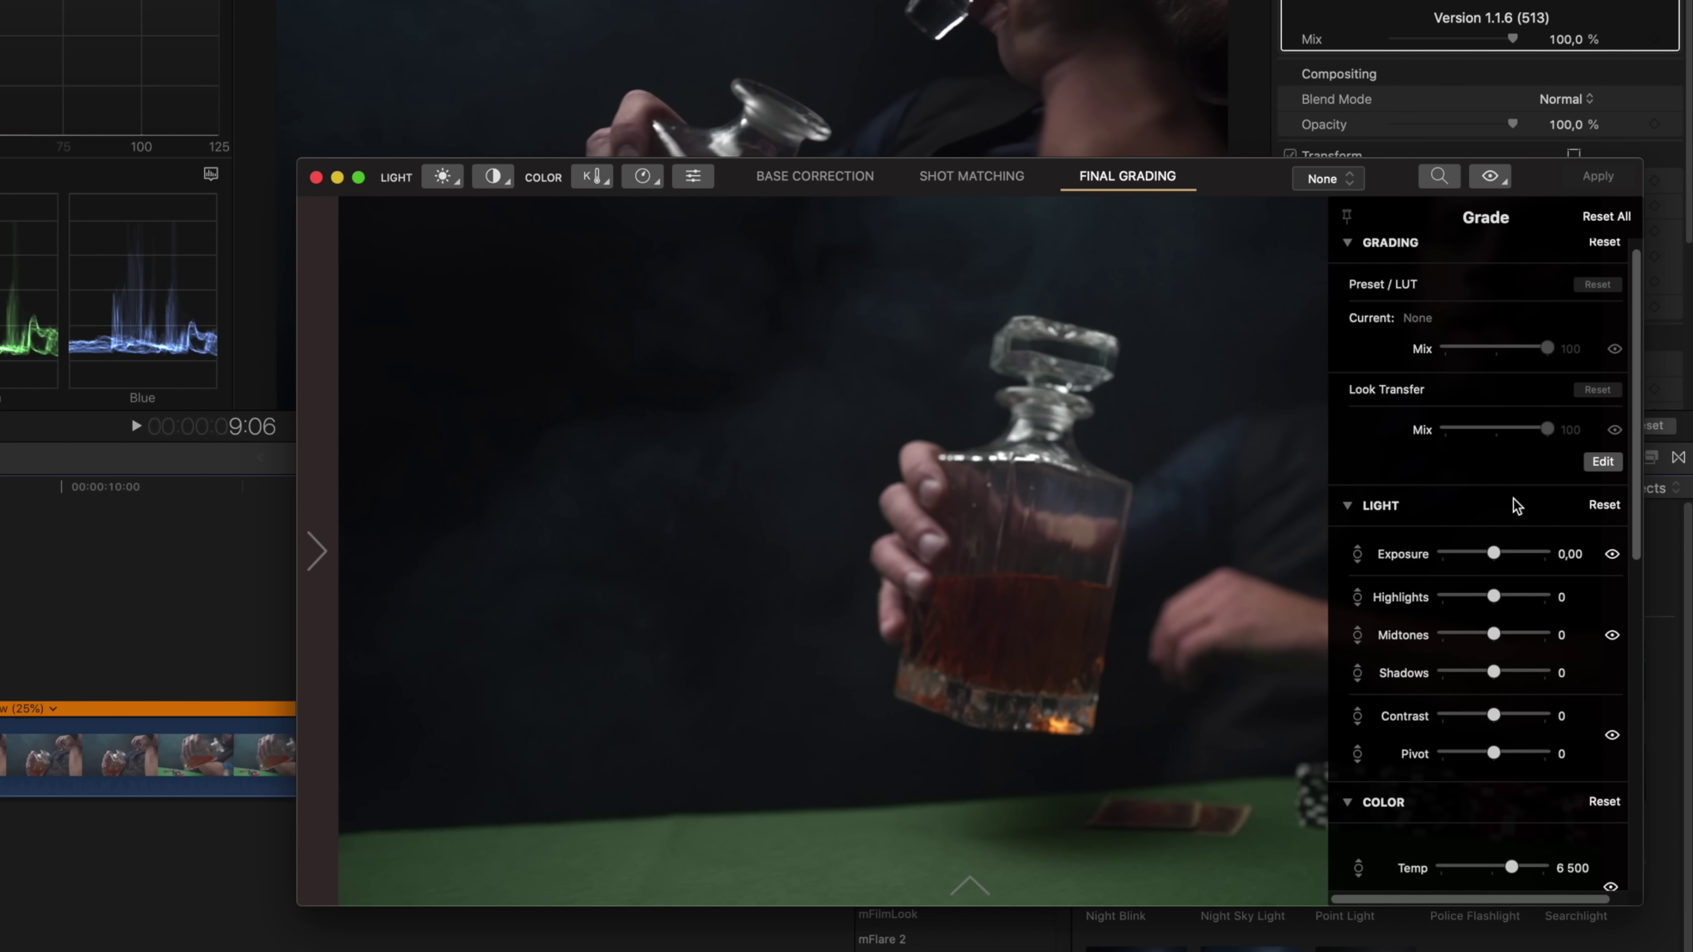
{"action": "left_click_drag", "start_coordinate": [1497, 640], "coordinate": [1478, 650]}
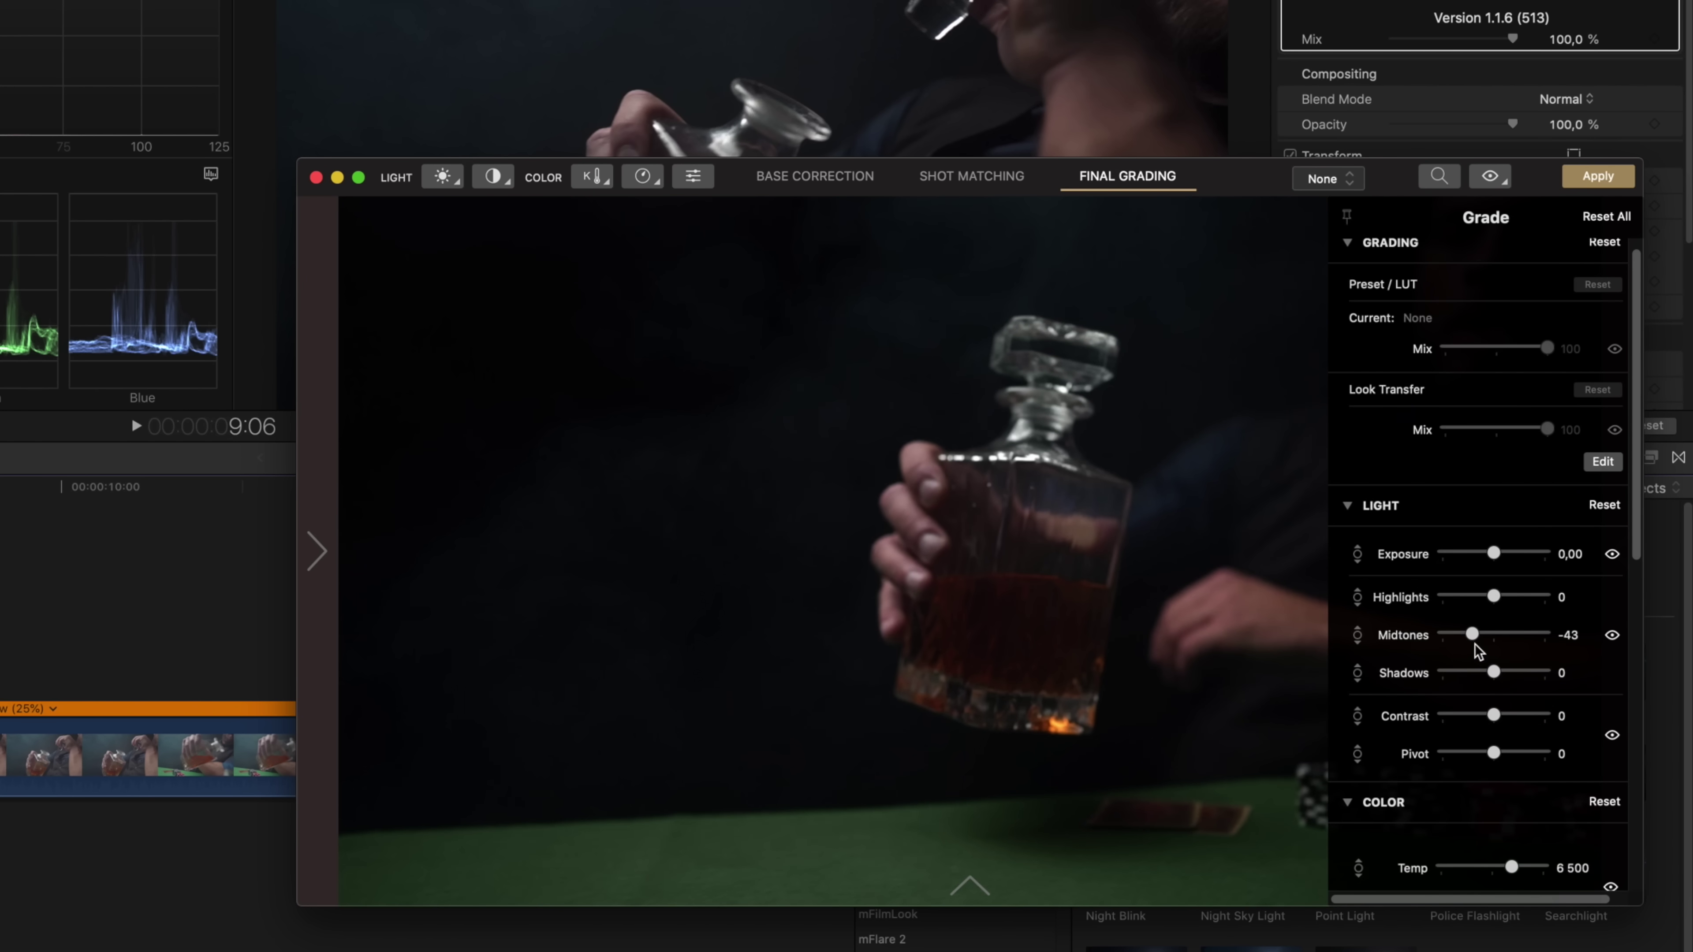
{"action": "left_click_drag", "start_coordinate": [1503, 677], "coordinate": [1510, 677]}
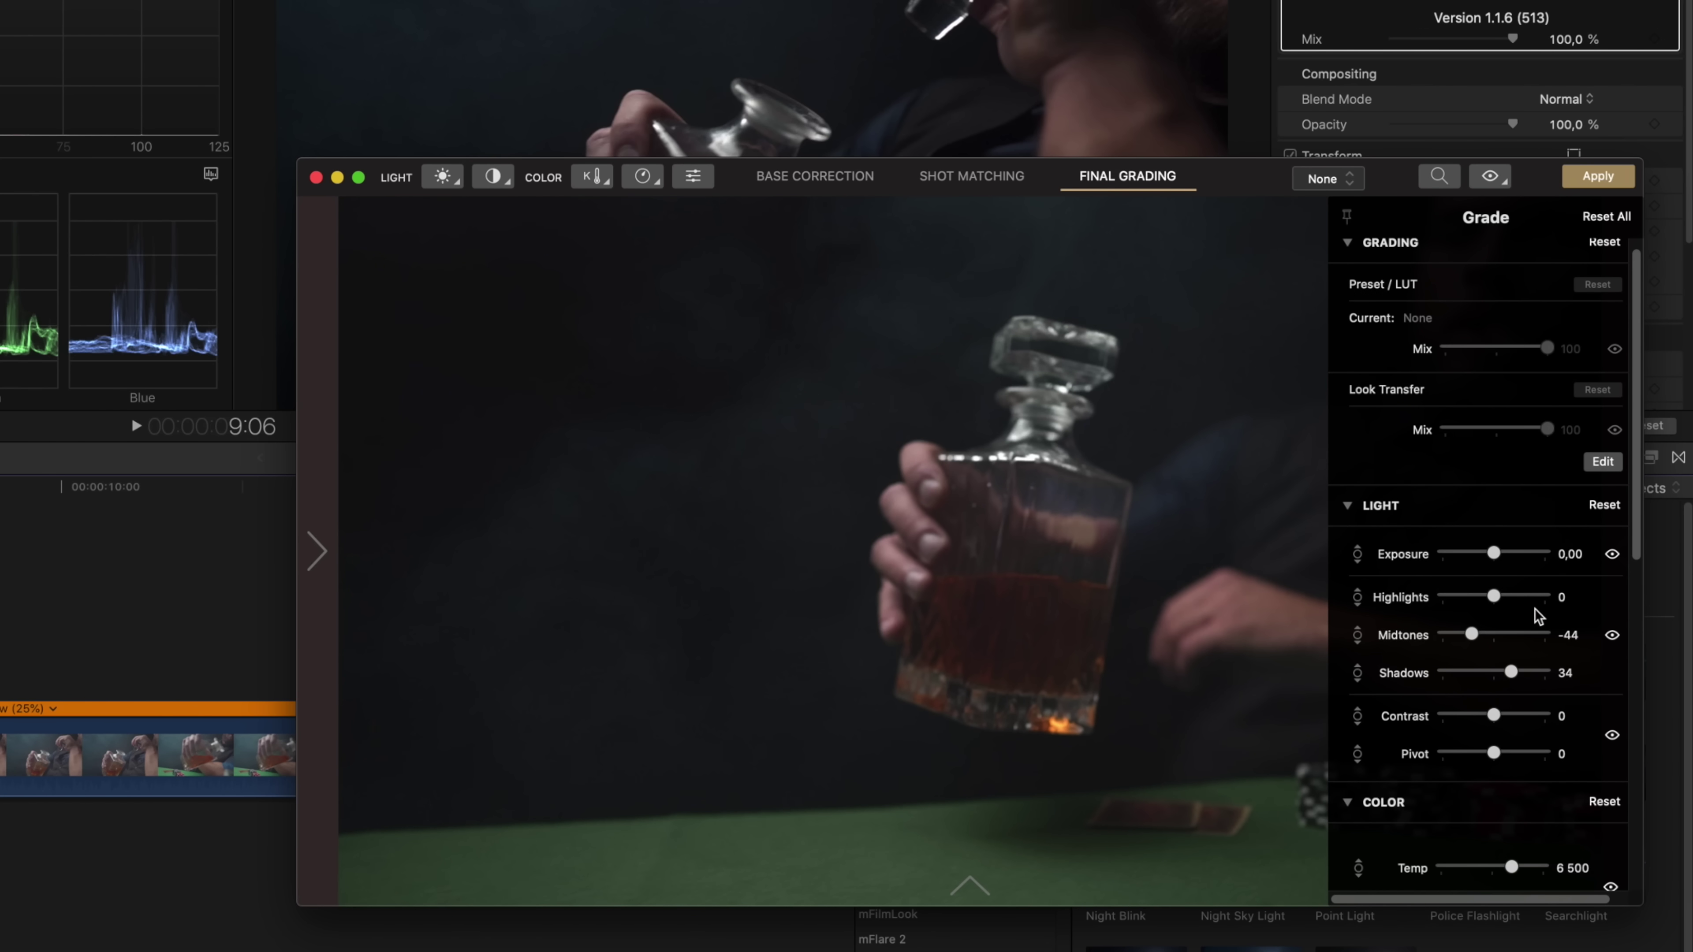
Step: Set the red vector's Saturation to 12 and lower the green vector's Saturation to -28
{"action": "scroll", "coordinate": [1536, 646], "scroll_direction": "down", "scroll_amount": 5}
{"action": "scroll", "coordinate": [1503, 627], "scroll_direction": "down", "scroll_amount": 10}
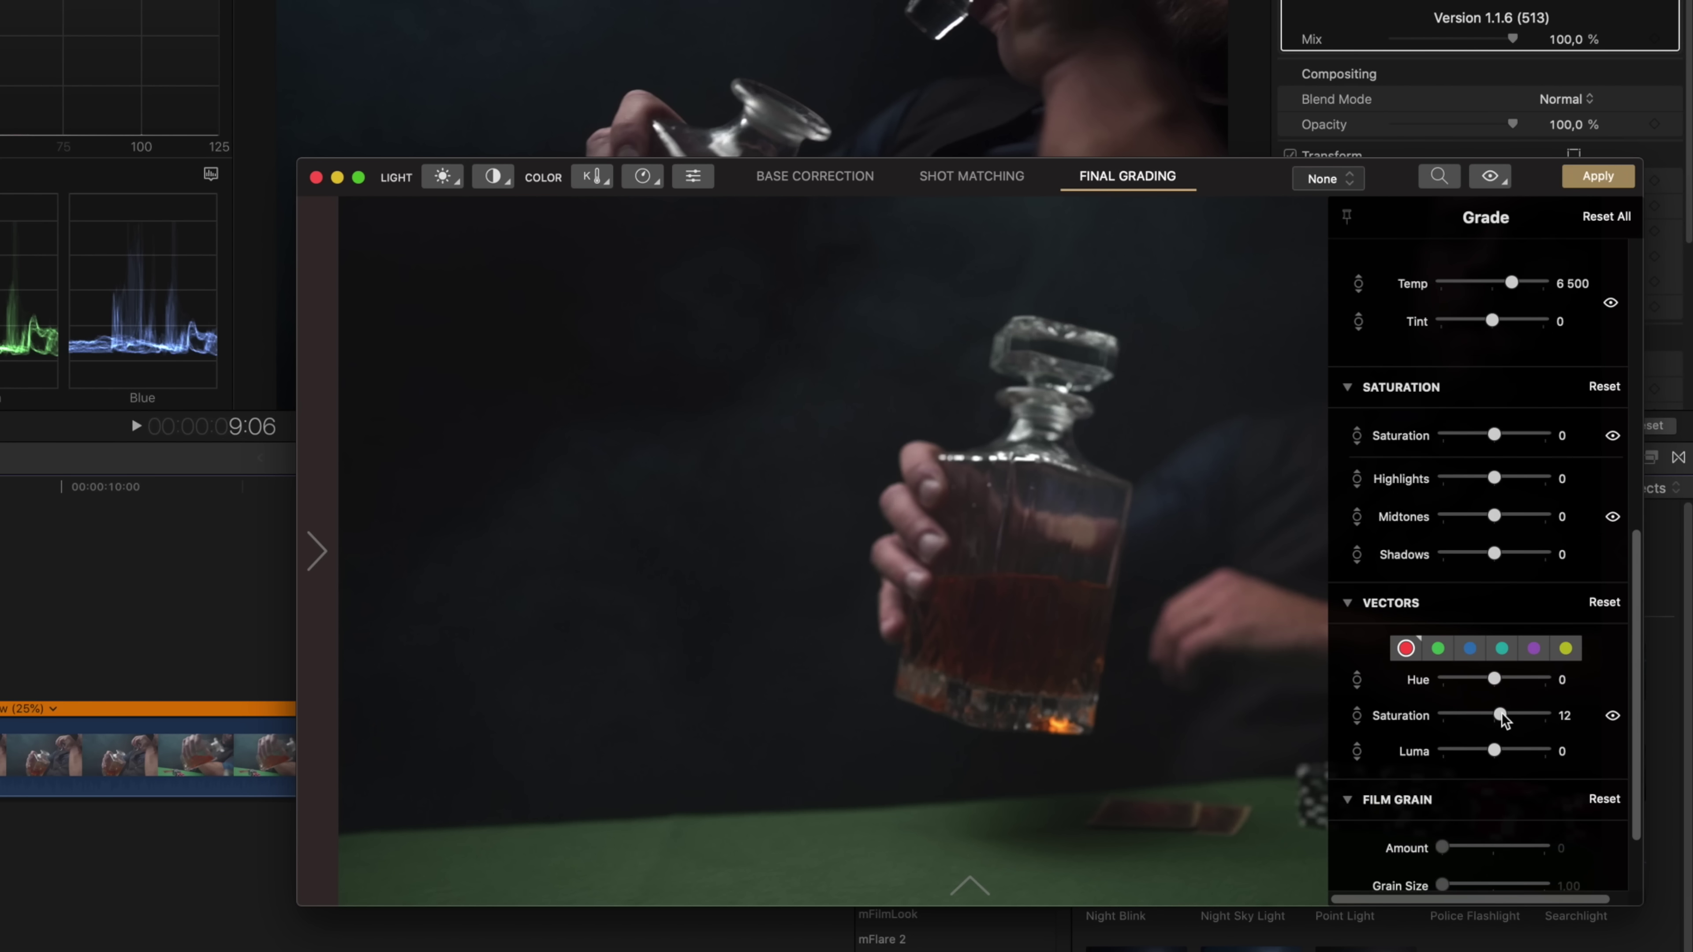
{"action": "left_click_drag", "start_coordinate": [1502, 713], "coordinate": [1486, 752]}
{"action": "scroll", "coordinate": [1466, 600], "scroll_direction": "down", "scroll_amount": 2}
{"action": "left_click", "coordinate": [1437, 580]}
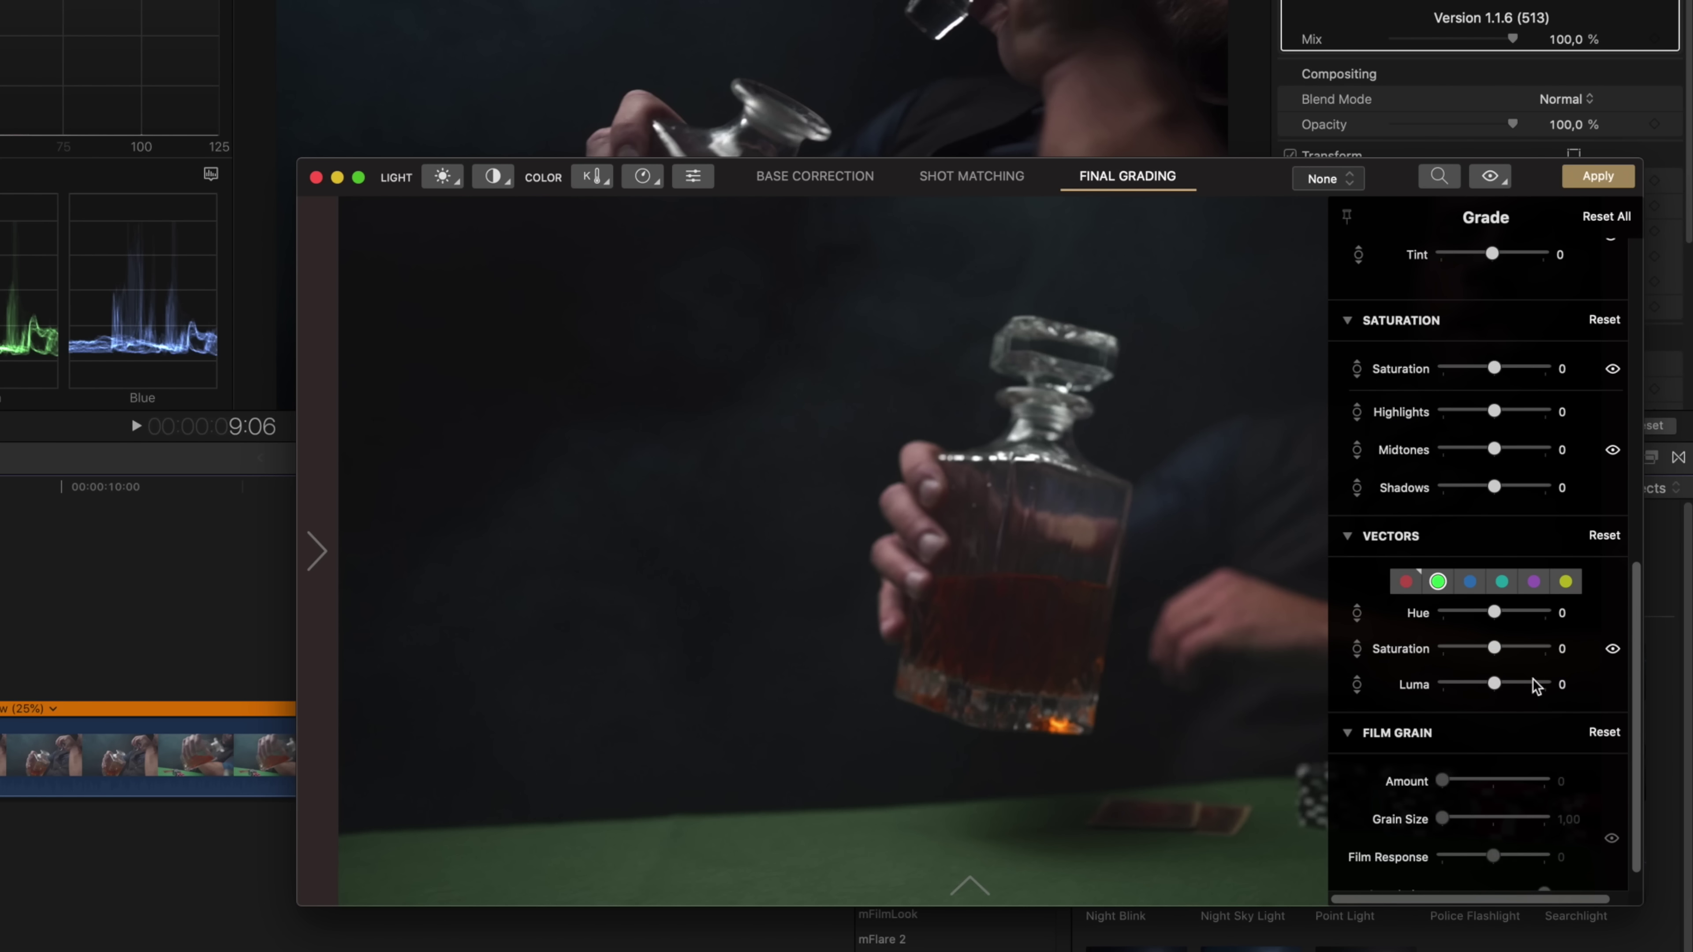
{"action": "mouse_move", "coordinate": [1502, 647]}
{"action": "left_mouse_down"}
{"action": "mouse_move", "coordinate": [1447, 657]}
{"action": "mouse_move", "coordinate": [1483, 663]}
{"action": "left_mouse_up"}
Step: Brighten final-grade Highlights to about 36 and deepen Midtones to -58, with Shadows at 37
{"action": "scroll", "coordinate": [1527, 470], "scroll_direction": "up", "scroll_amount": 10}
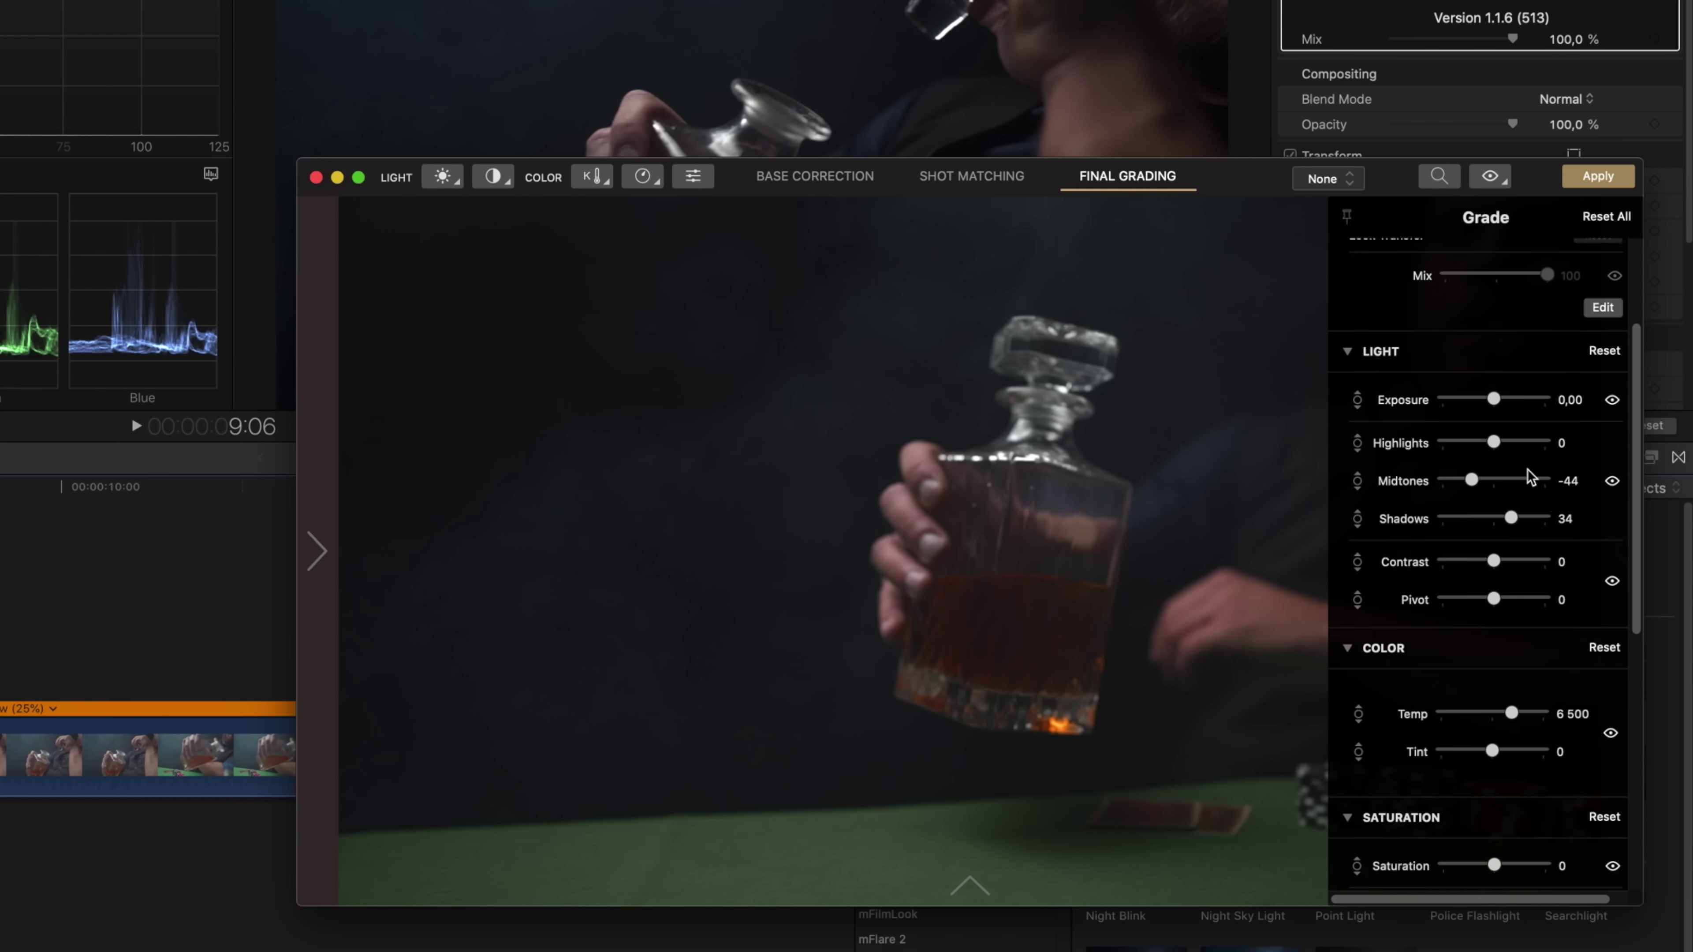
{"action": "left_click_drag", "start_coordinate": [1494, 476], "coordinate": [1516, 557]}
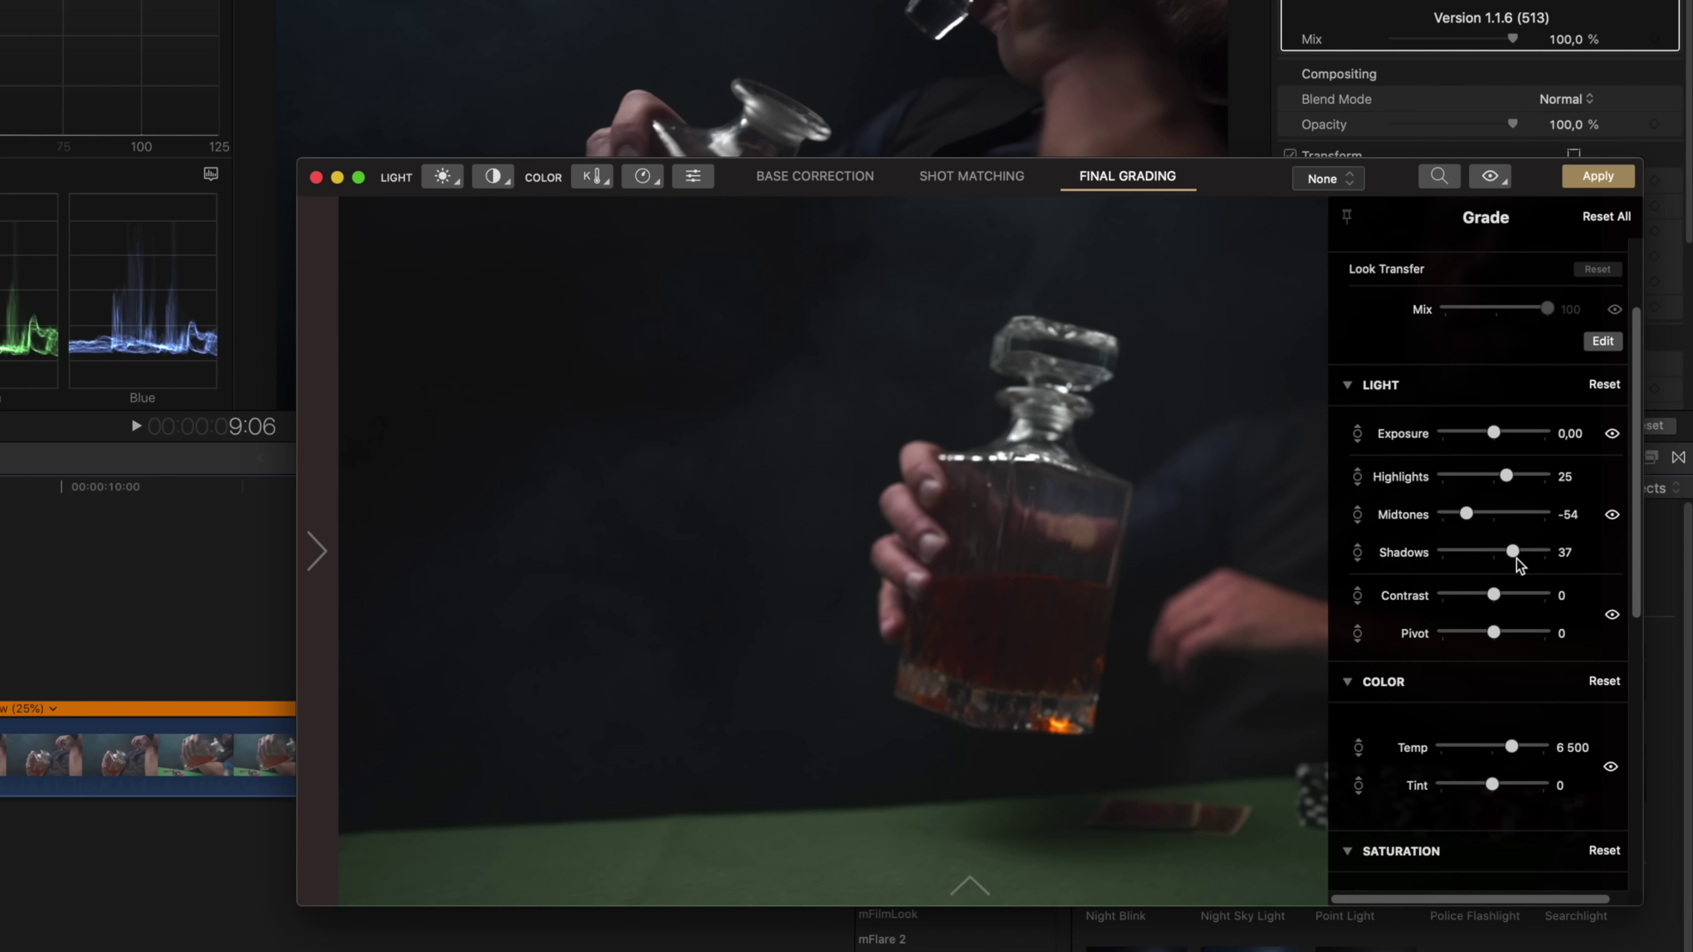
{"action": "left_click_drag", "start_coordinate": [1469, 523], "coordinate": [1469, 524]}
{"action": "left_click_drag", "start_coordinate": [1515, 485], "coordinate": [1516, 488]}
Step: Apply the decanter grade, then lower the pouring clip's red vector Saturation to -14
{"action": "left_click", "coordinate": [1600, 176]}
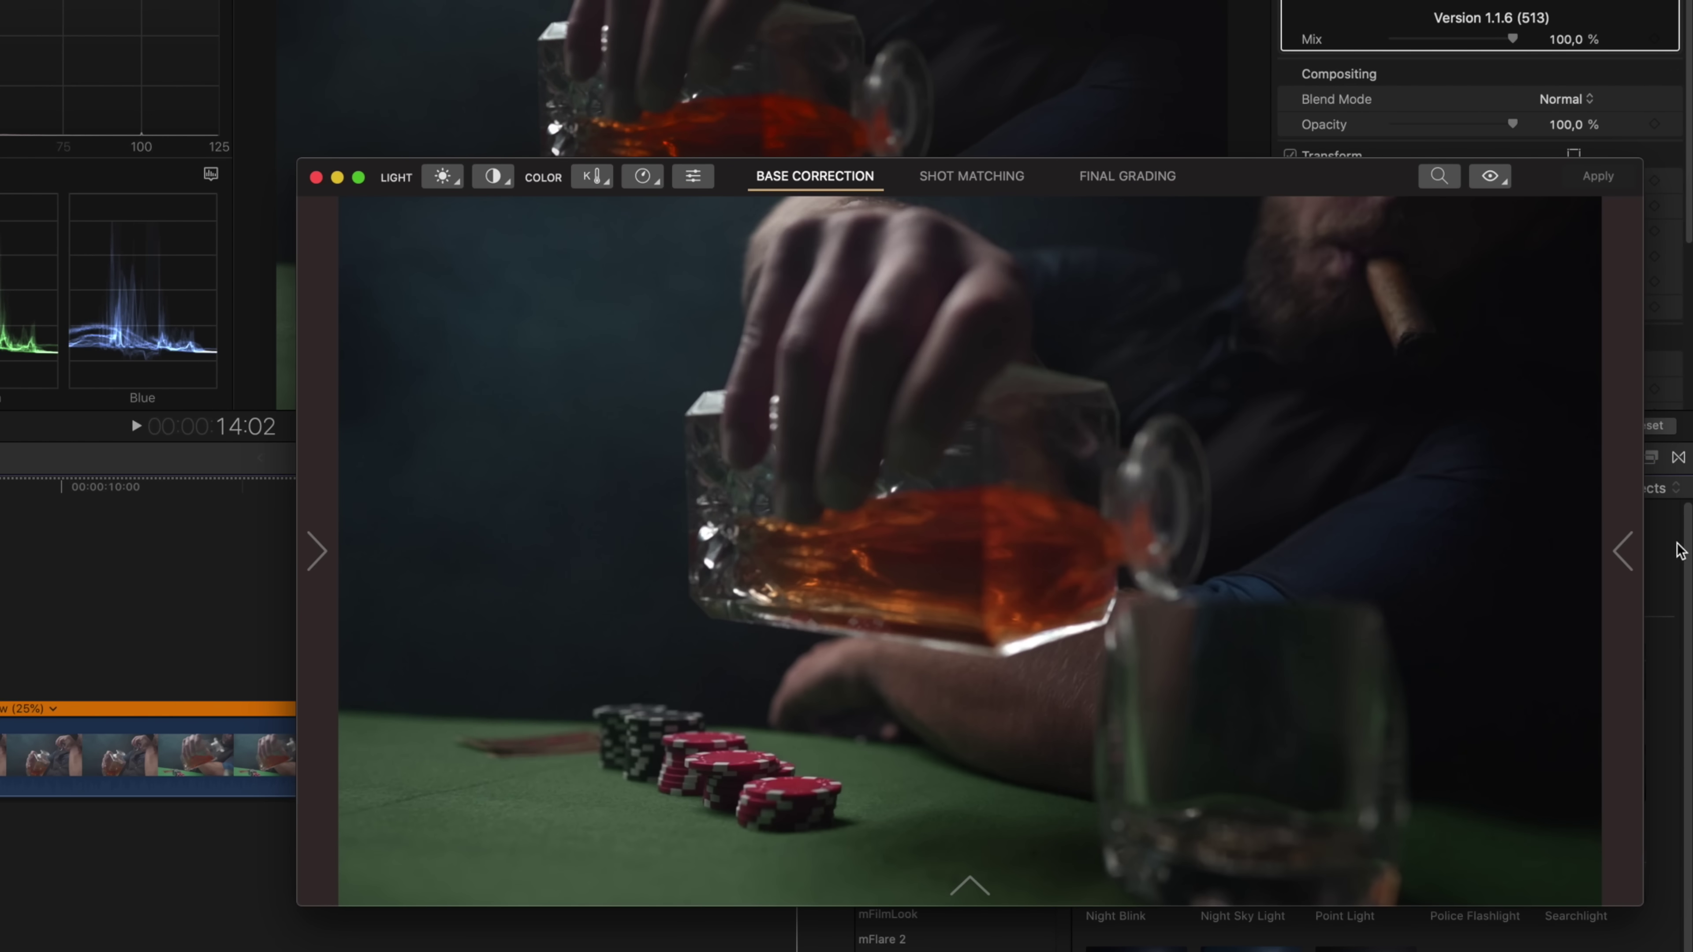
{"action": "left_click", "coordinate": [1623, 550]}
{"action": "scroll", "coordinate": [1539, 758], "scroll_direction": "down", "scroll_amount": 3}
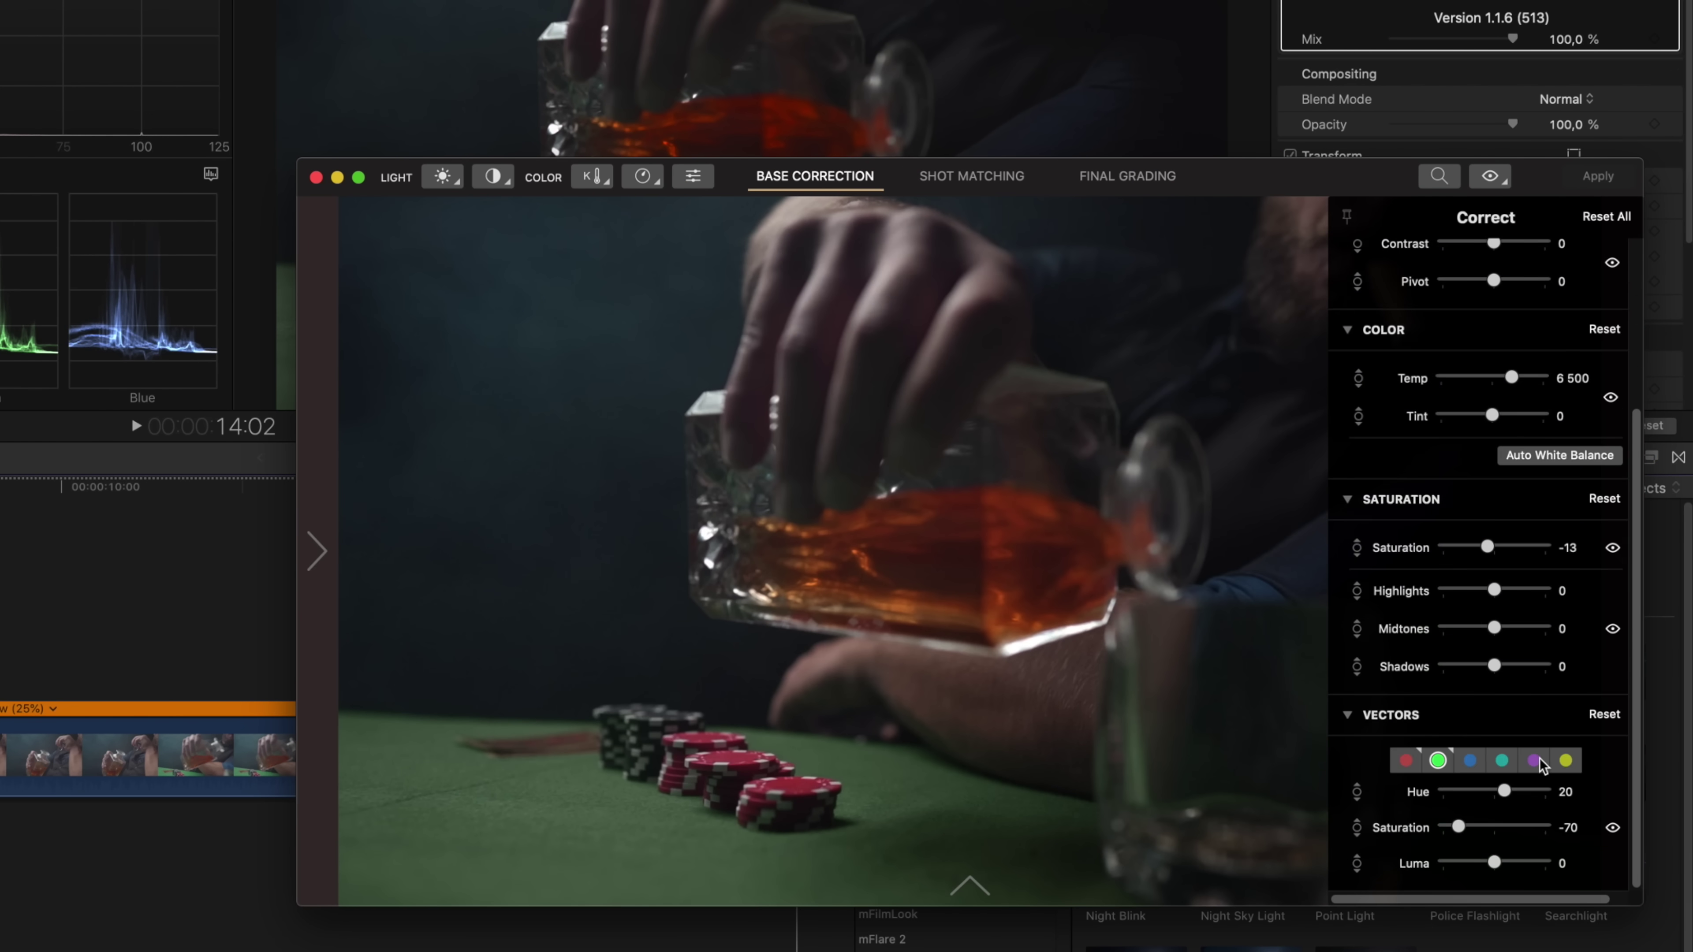
{"action": "left_click", "coordinate": [1404, 761]}
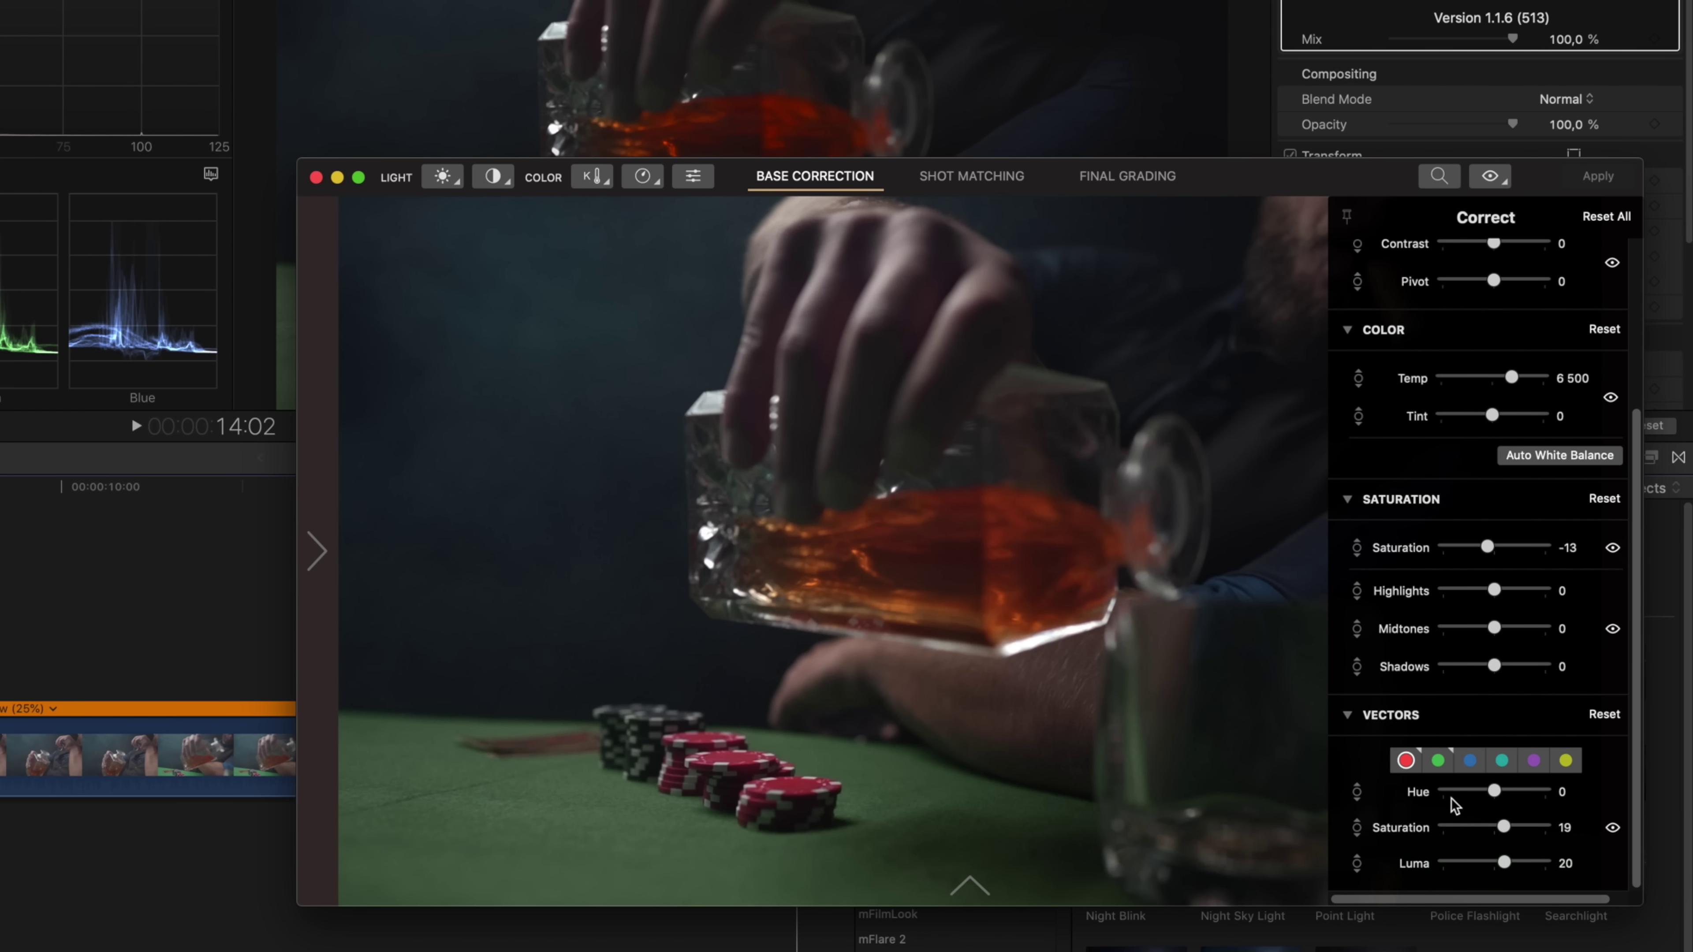
{"action": "left_click_drag", "start_coordinate": [1508, 835], "coordinate": [1491, 836]}
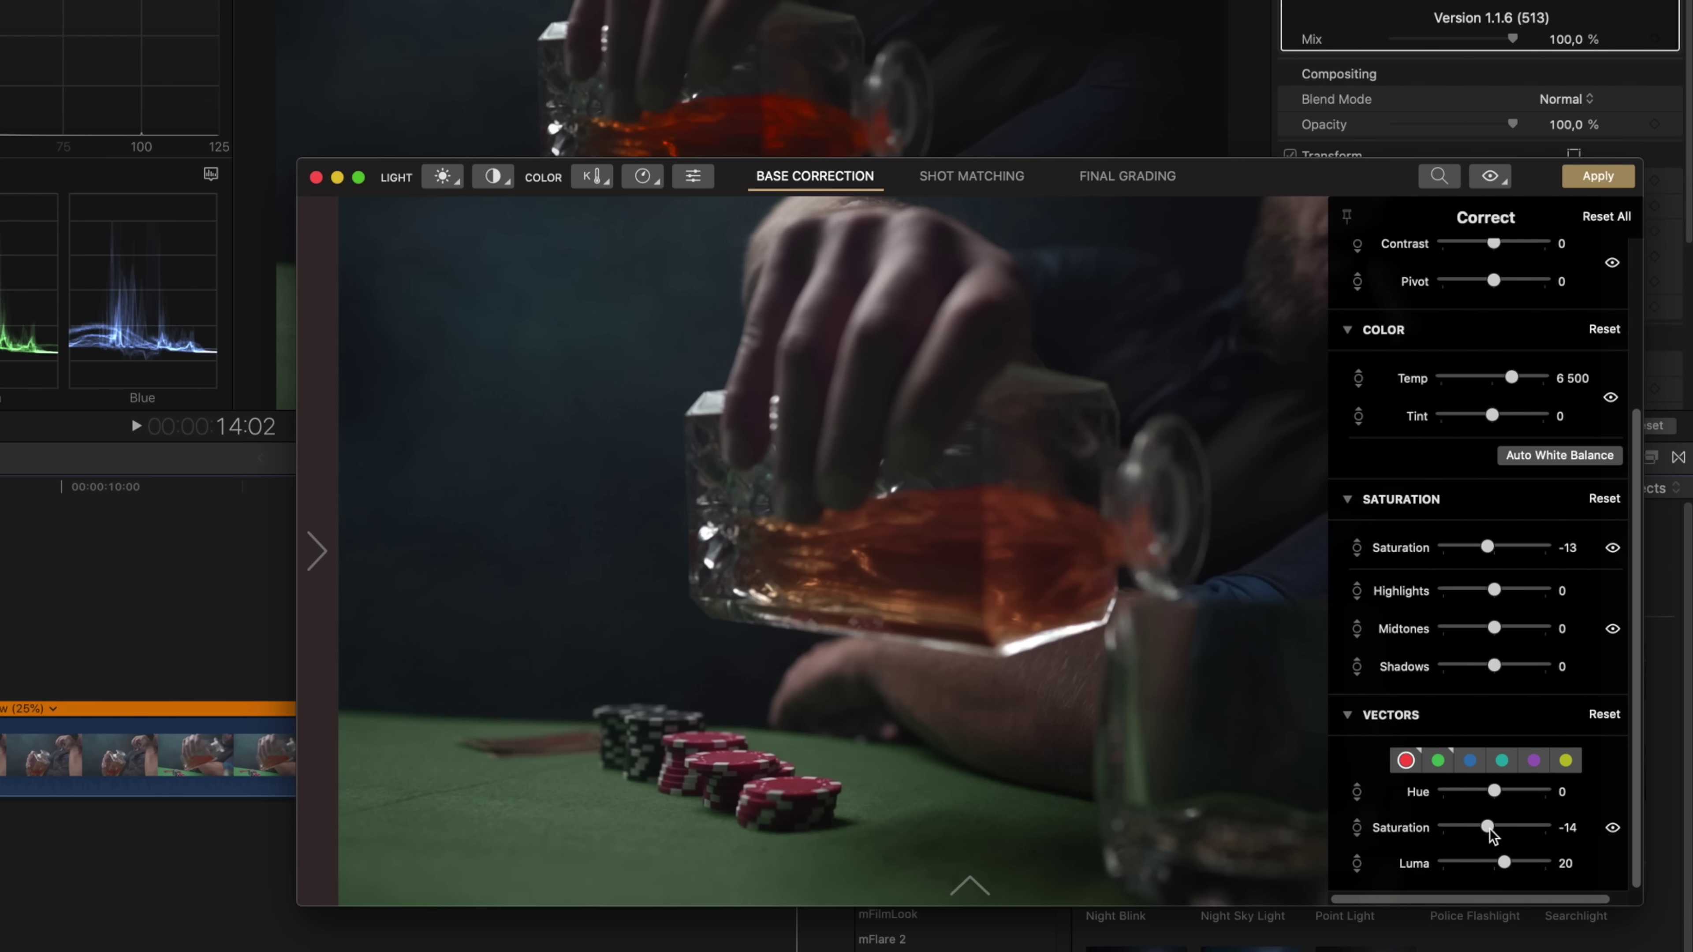